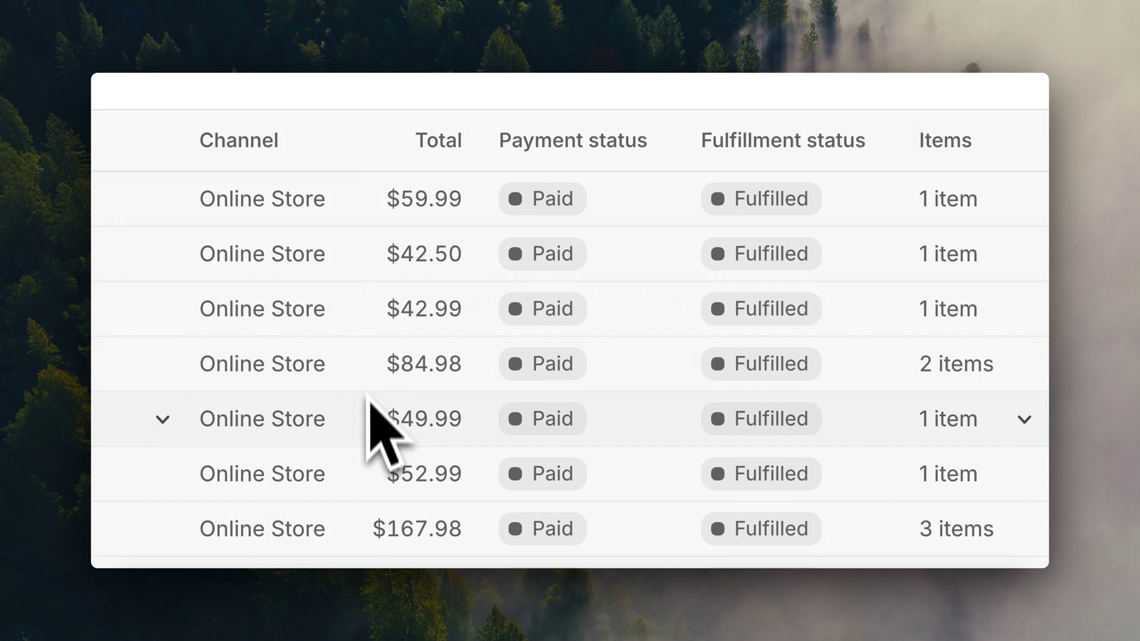
- Scroll the Shopify Themes page down to Popular free themes such as Dawn and Spotlight
scroll(376, 419, down, 5)
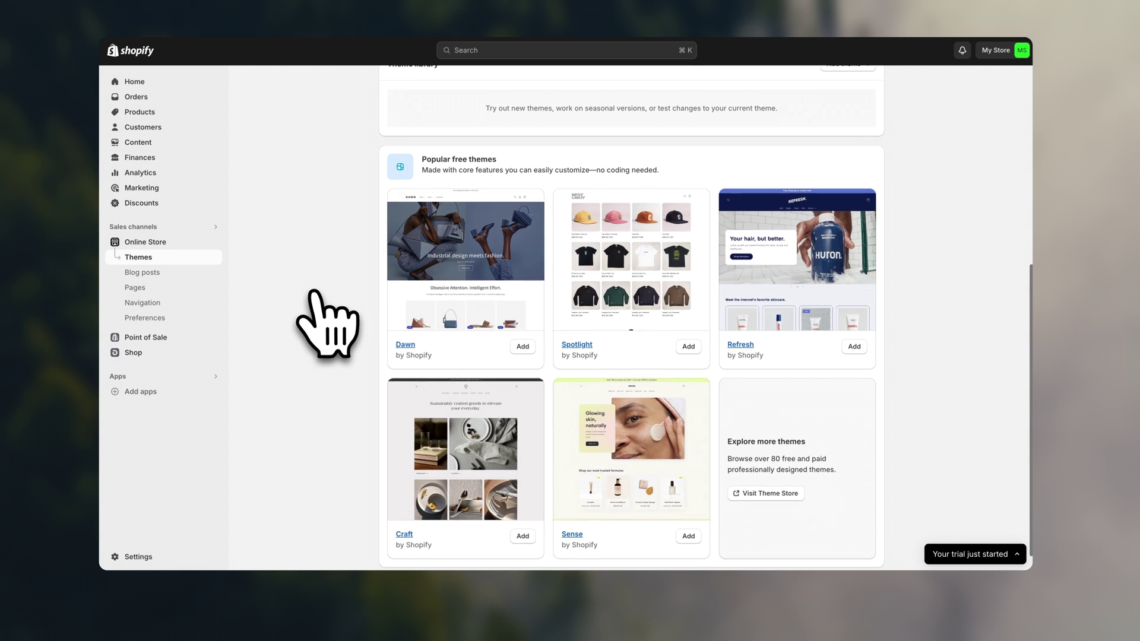
scroll(328, 323, down, 1)
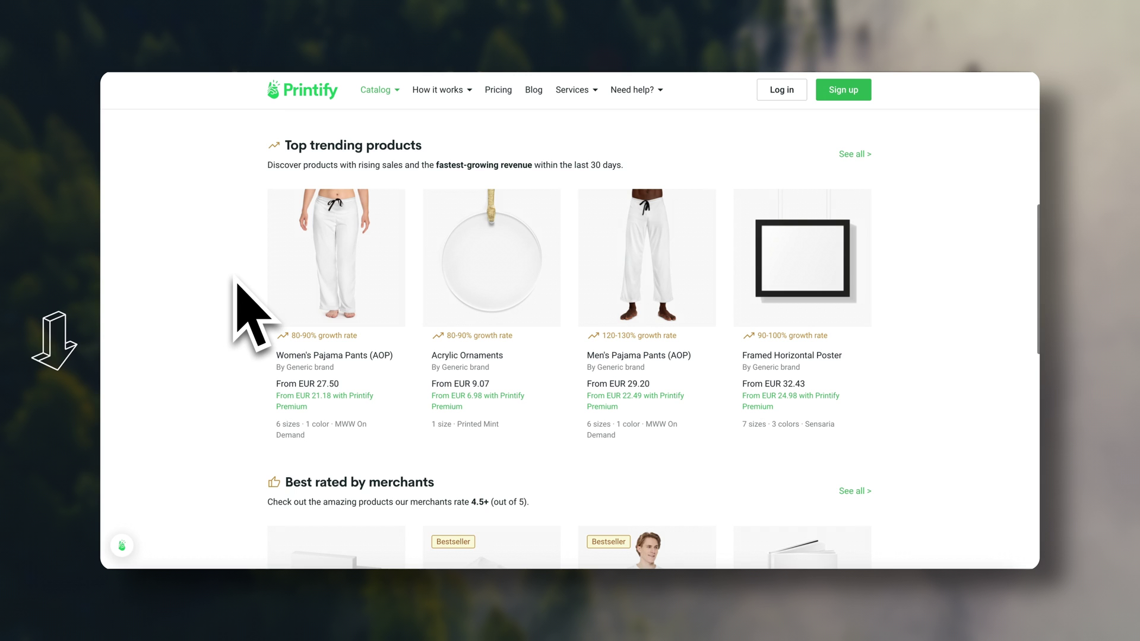
- Scroll the Printify website down to the 'Lose Close to Nothing' section
scroll(235, 285, down, 4)
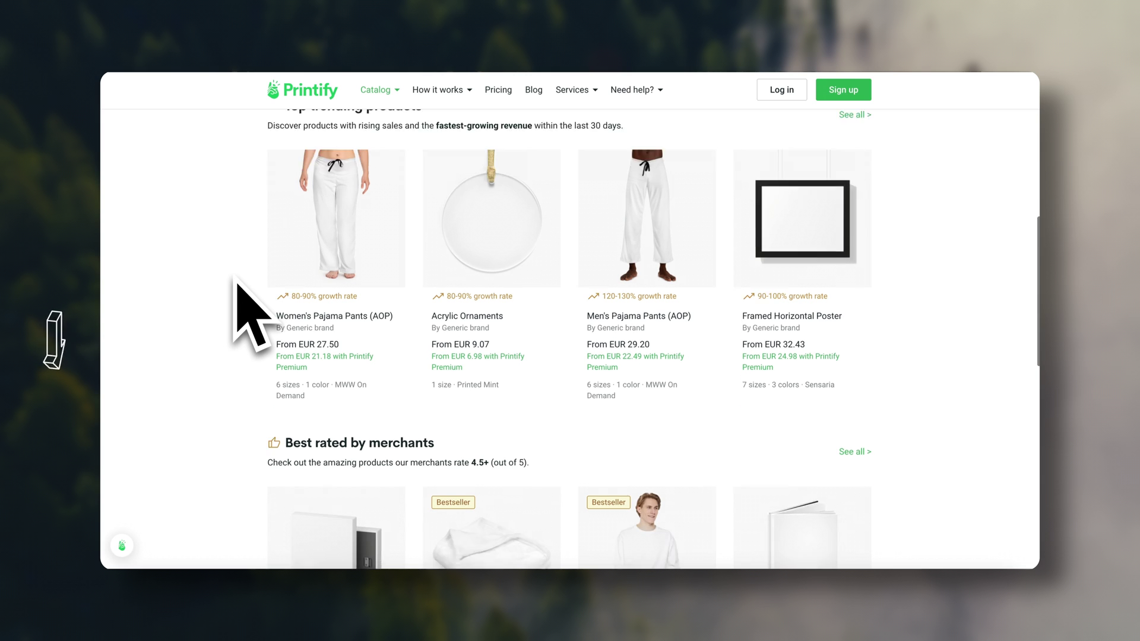
scroll(236, 284, down, 4)
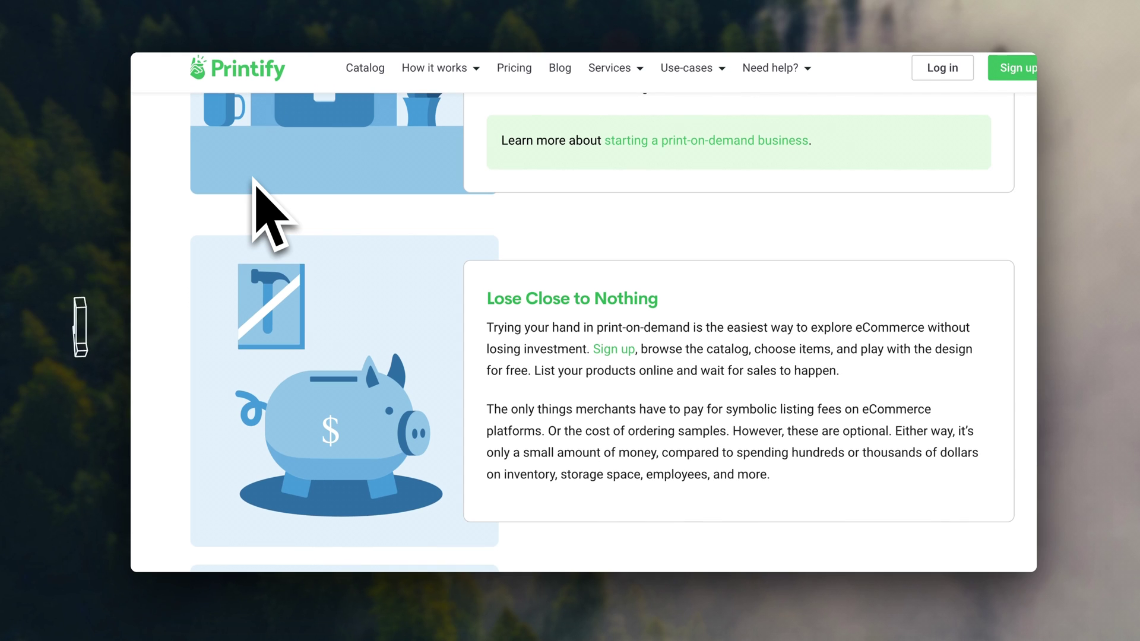
scroll(270, 214, down, 2)
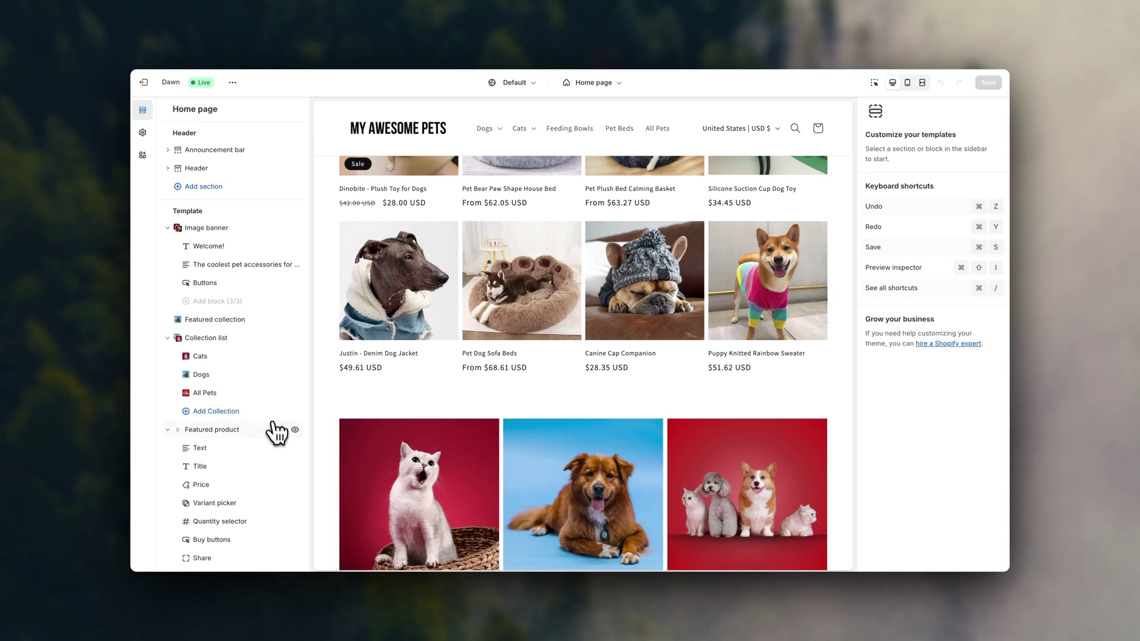
- Drag the Featured product section to a new spot in the Home page template
drag(274, 432, 122, 414)
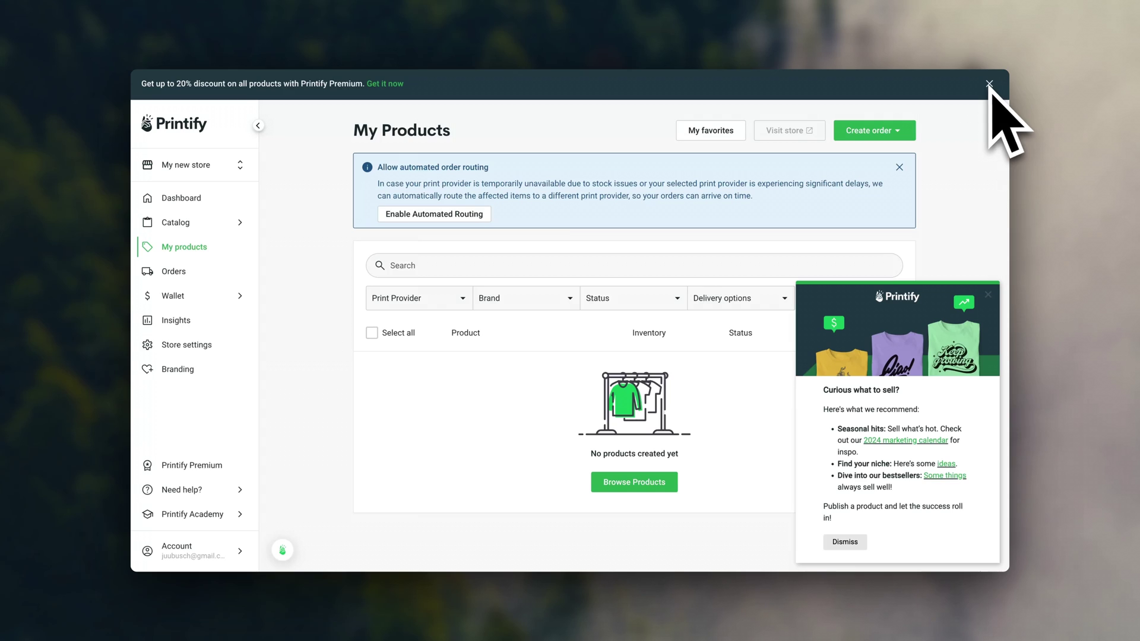
- Dismiss the Premium discount banner and the what-to-sell popup, then scroll the Dashboard
click(989, 83)
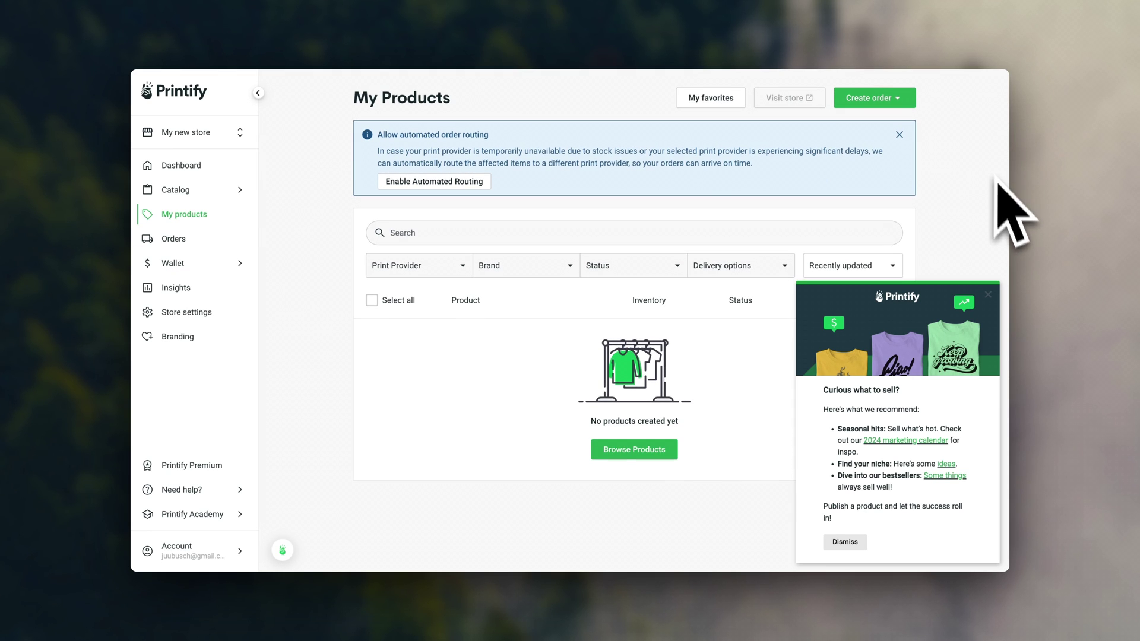
click(991, 294)
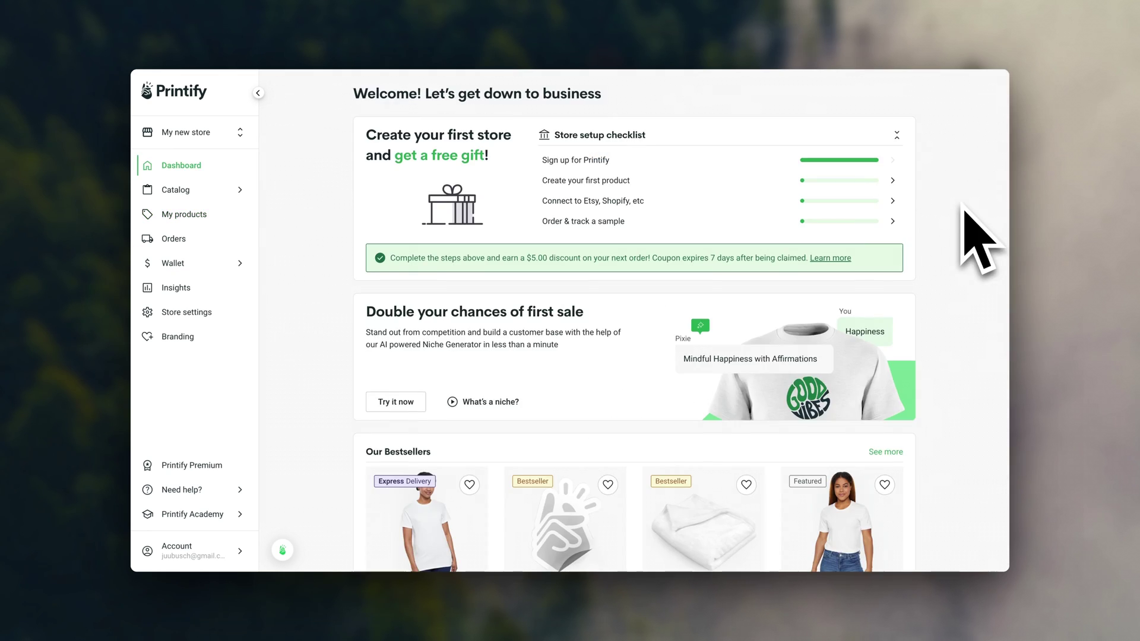
scroll(968, 237, down, 3)
scroll(964, 205, down, 1)
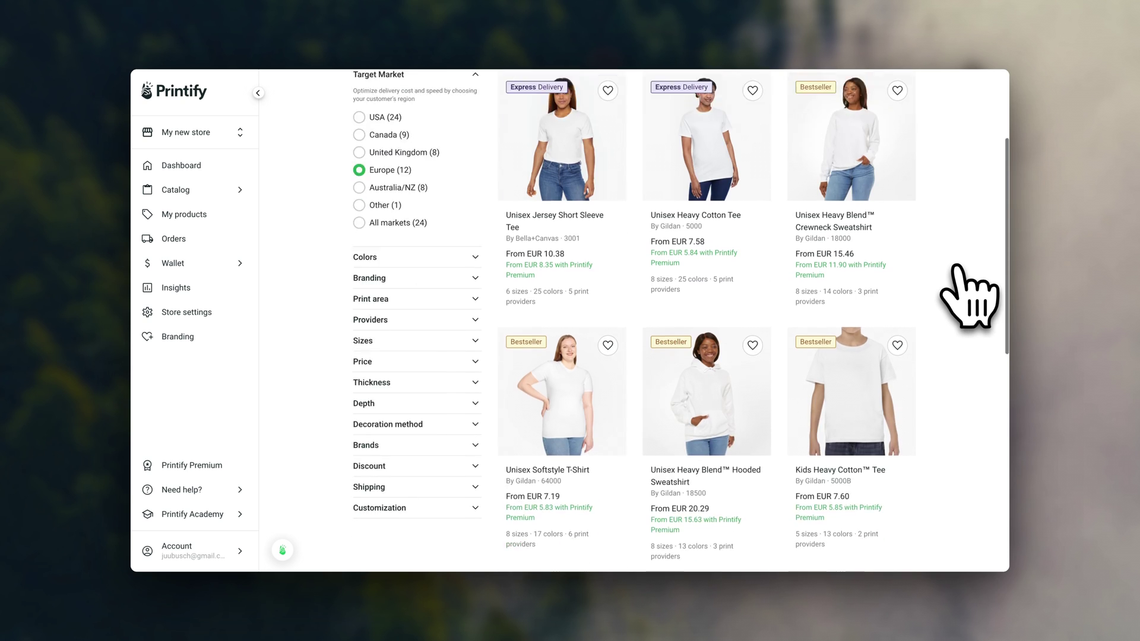
scroll(962, 292, down, 3)
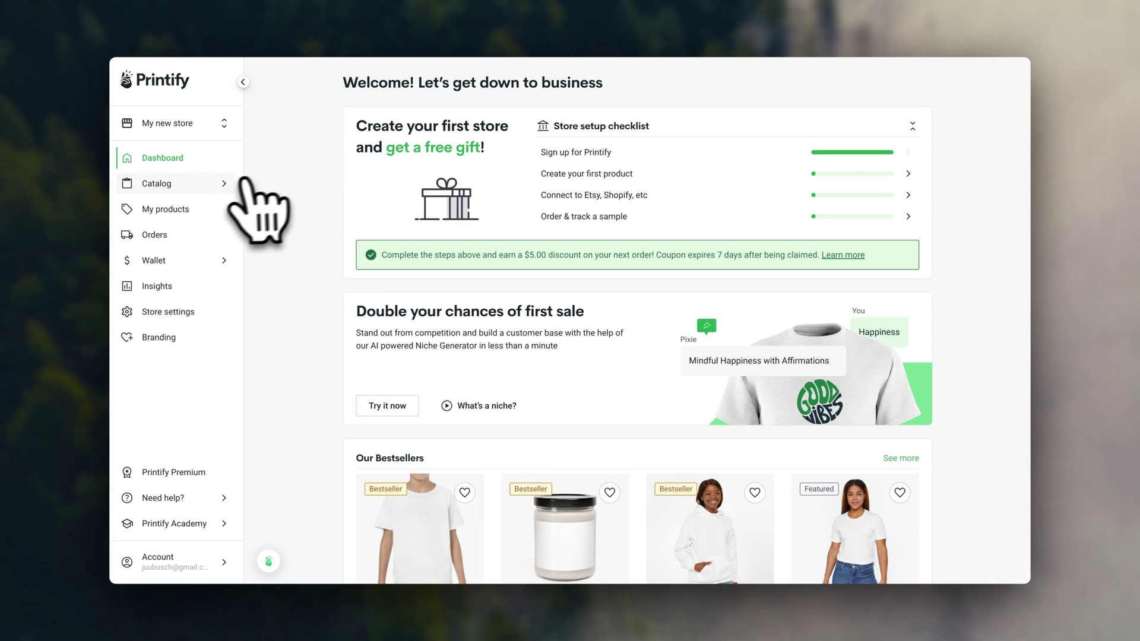
- Browse the Catalog's Beauty and Coffee product categories
click(227, 191)
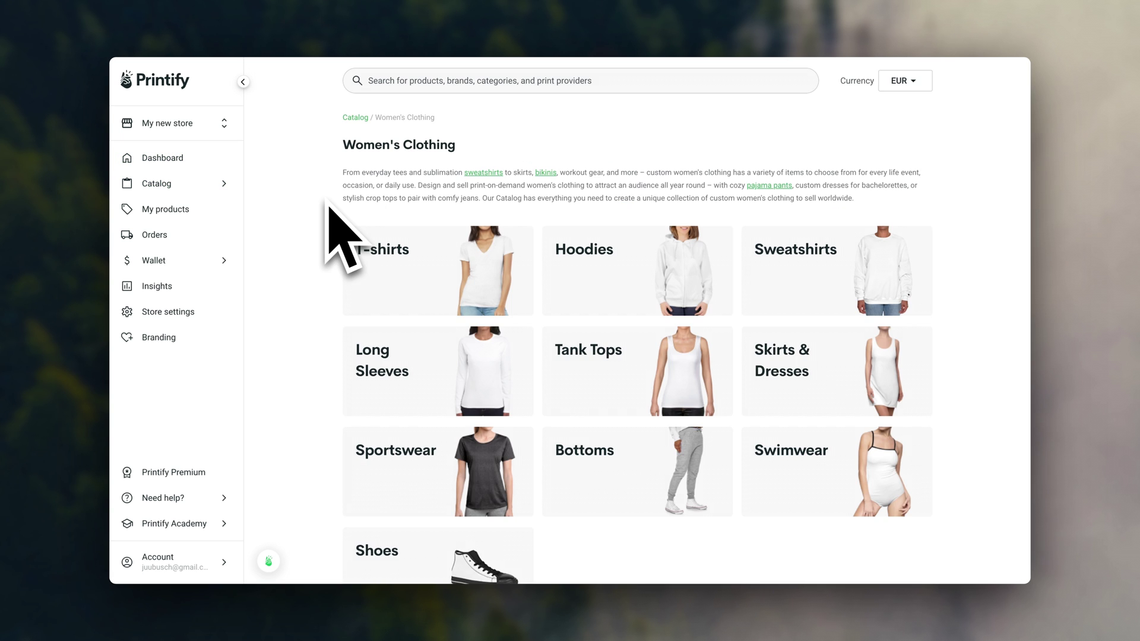
scroll(331, 242, down, 1)
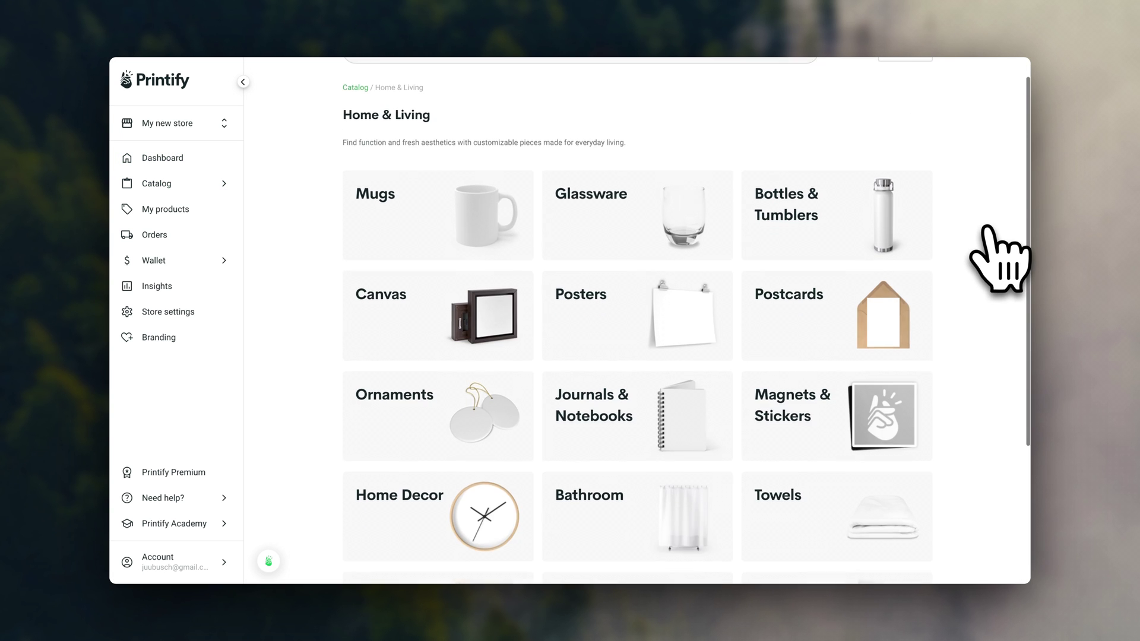
scroll(999, 255, down, 2)
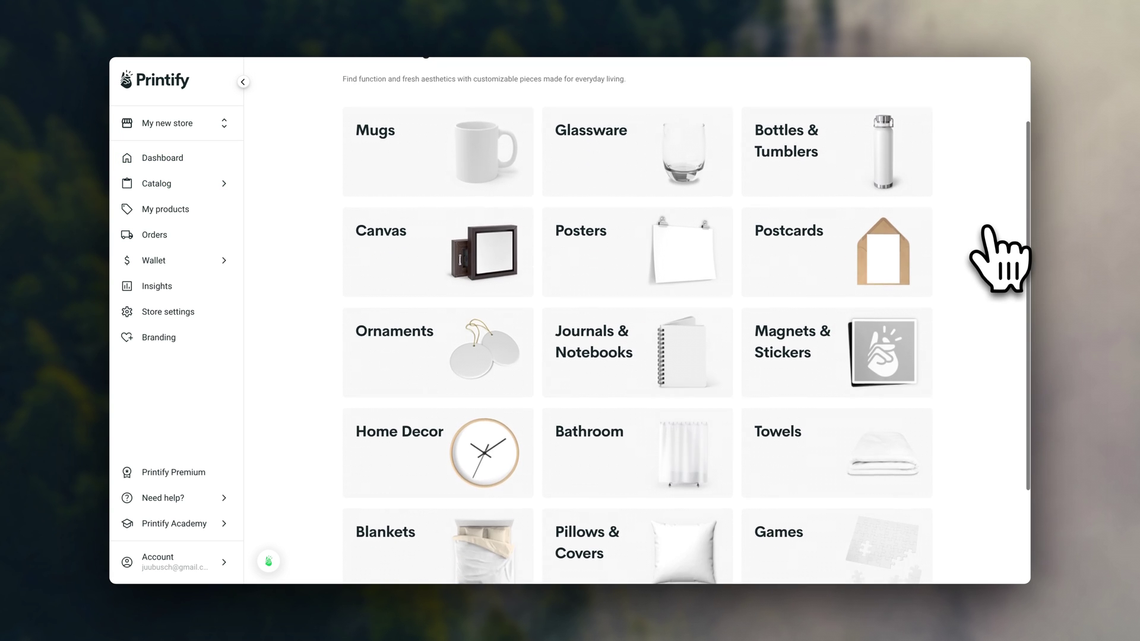
click(439, 451)
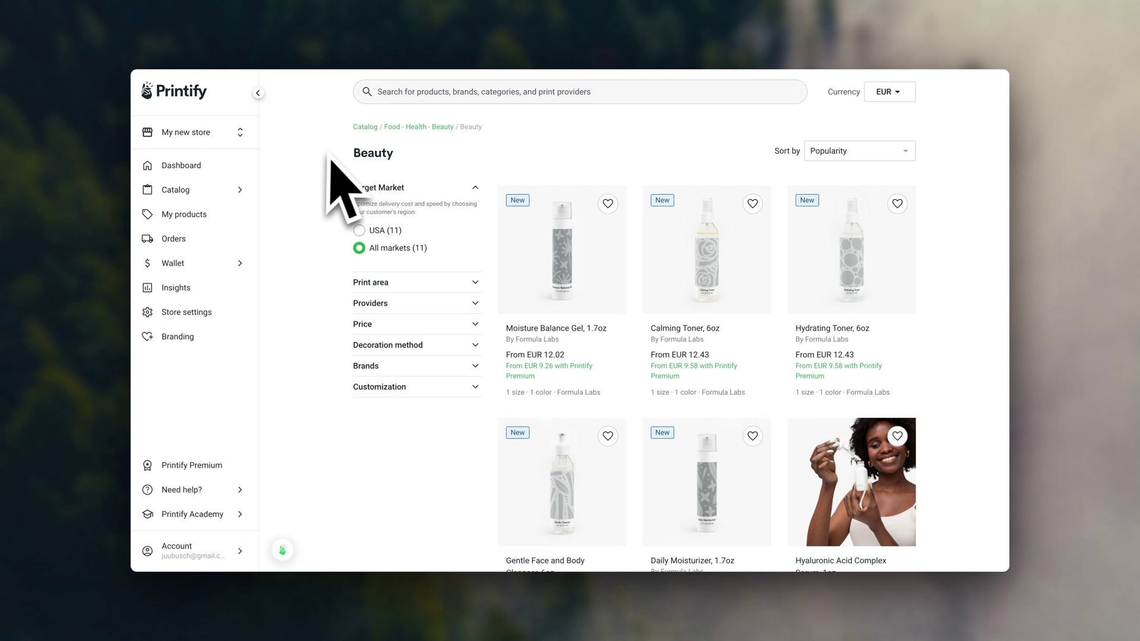
scroll(472, 451, down, 5)
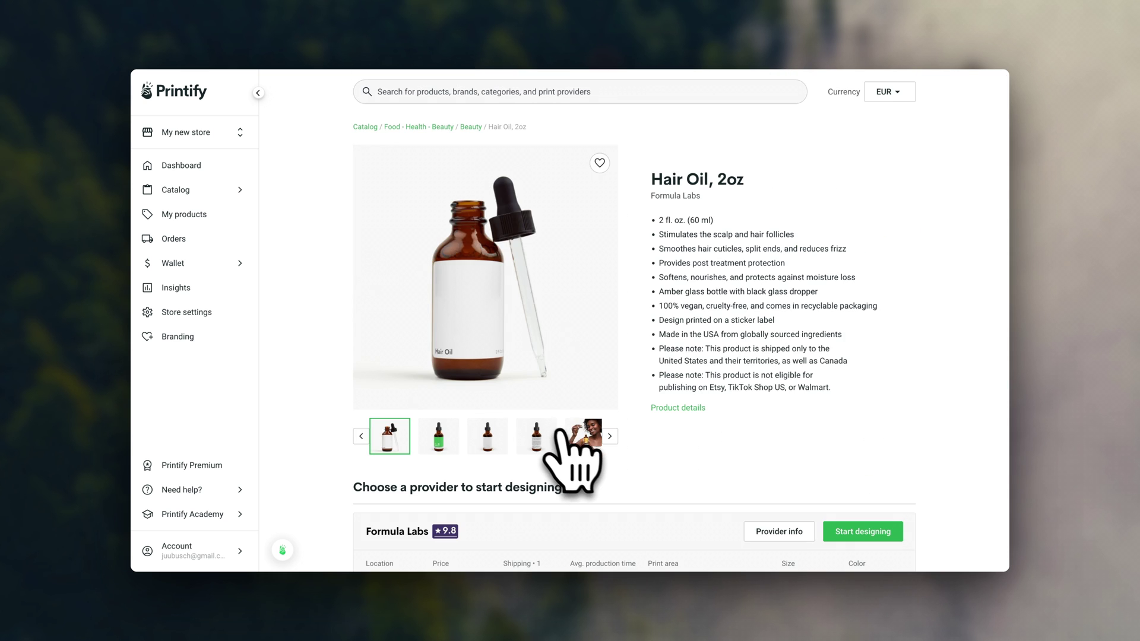
- Open the Rock Creek Coffee Blend product page and view its bottle and bag photos
click(582, 440)
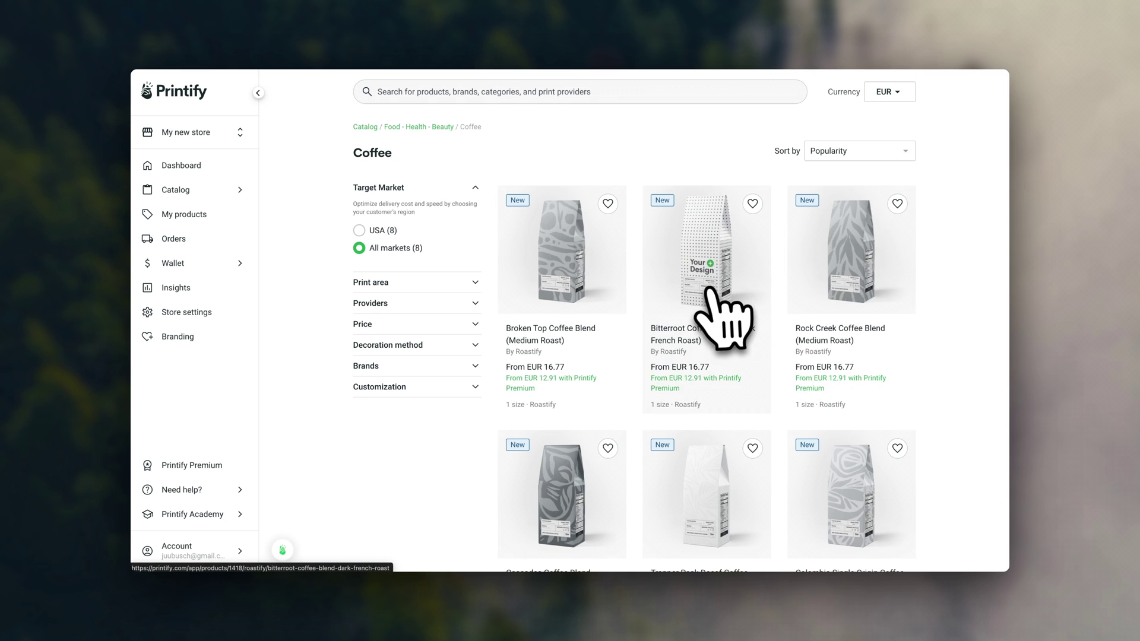
click(857, 310)
click(582, 440)
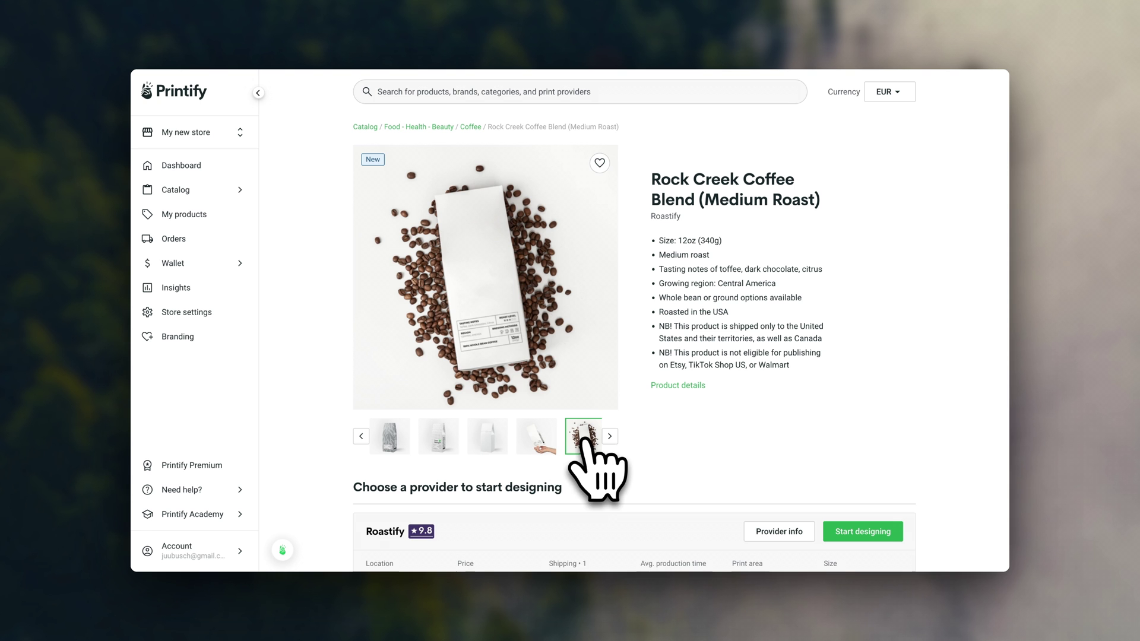
click(540, 439)
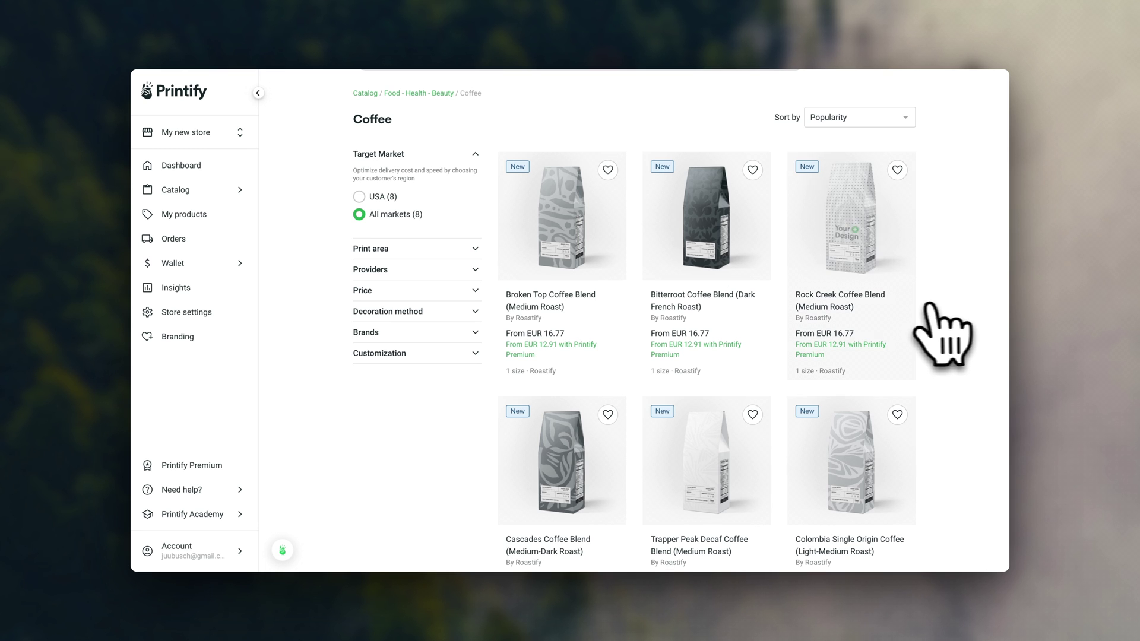
click(893, 303)
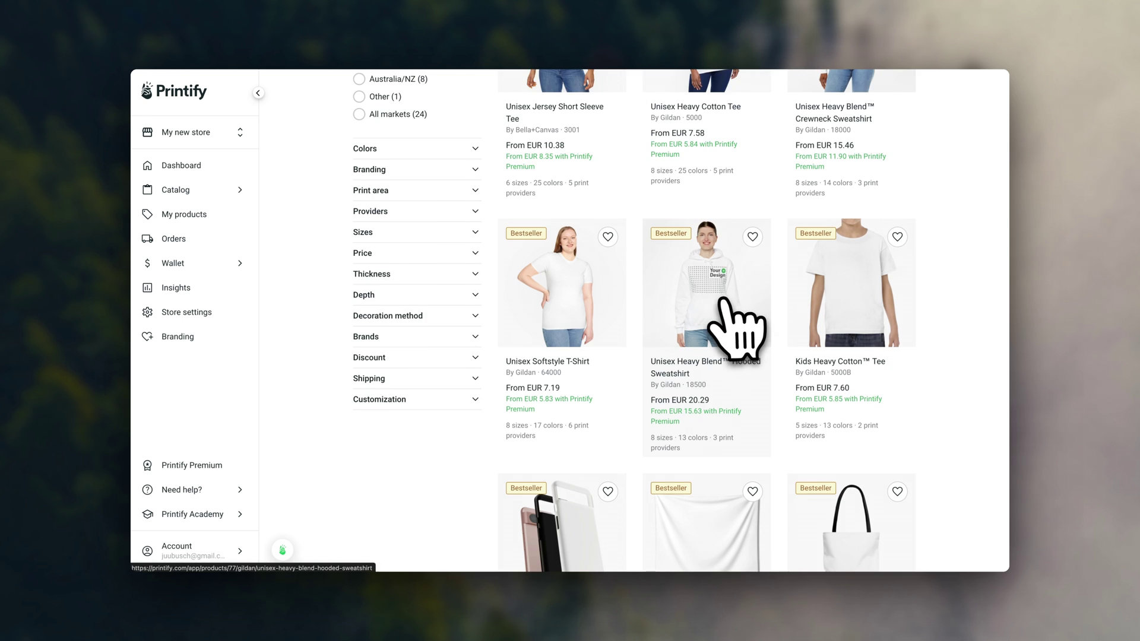
- Show the flat Front mockup of the Enjoy Every Moment t-shirt in Preview
scroll(721, 299, down, 6)
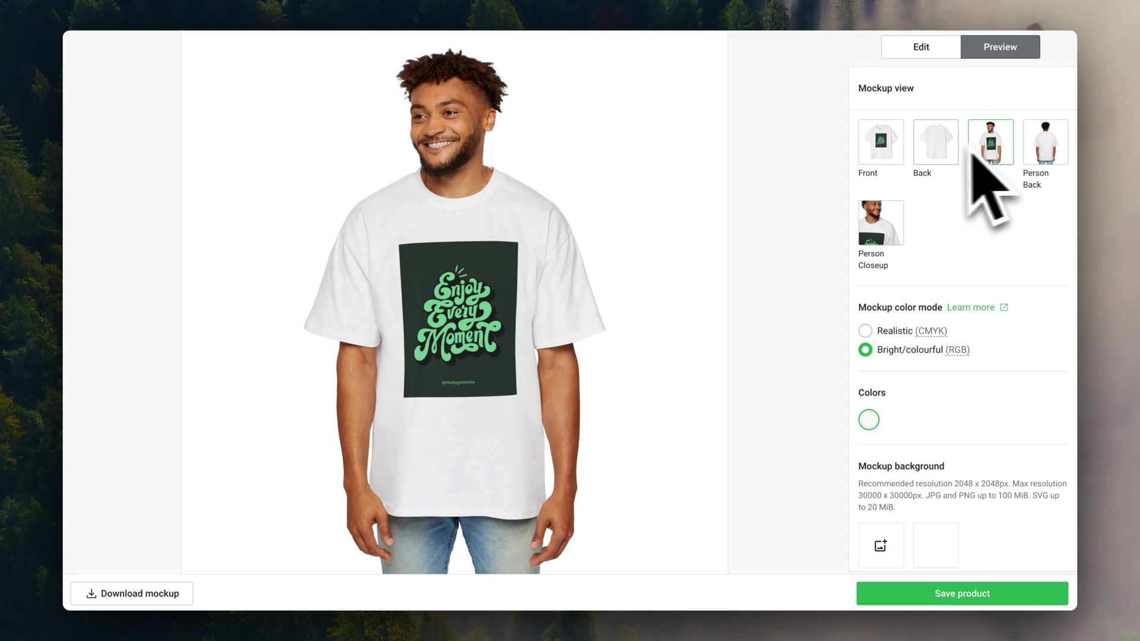
click(884, 151)
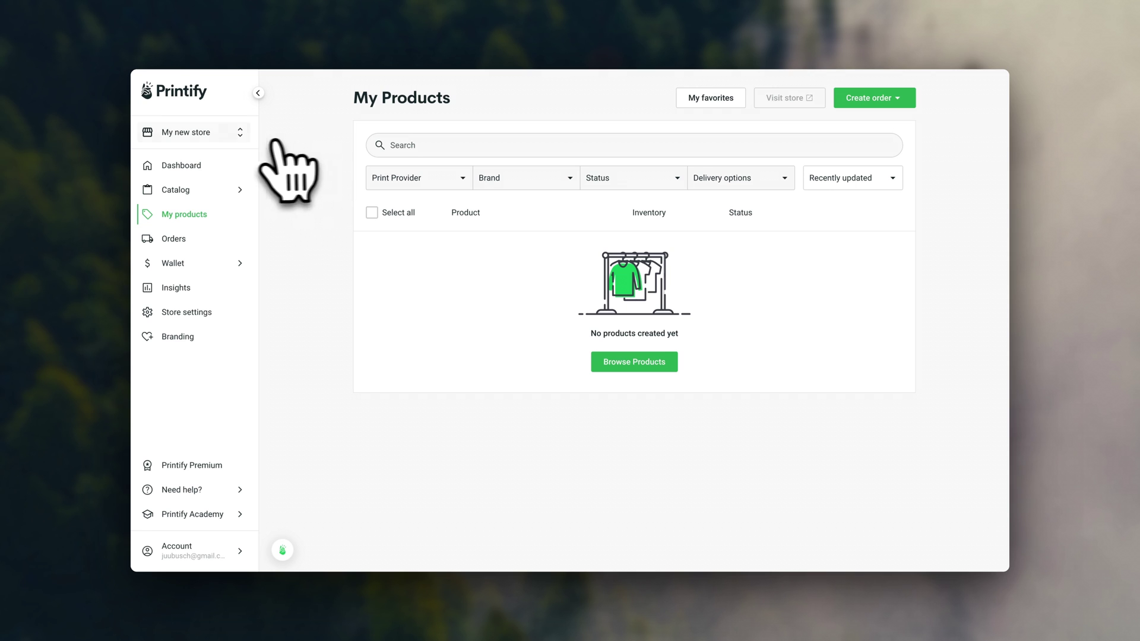
- Begin adding a new store in Printify, and open the Printify: Print on Demand app in Shopify
click(209, 136)
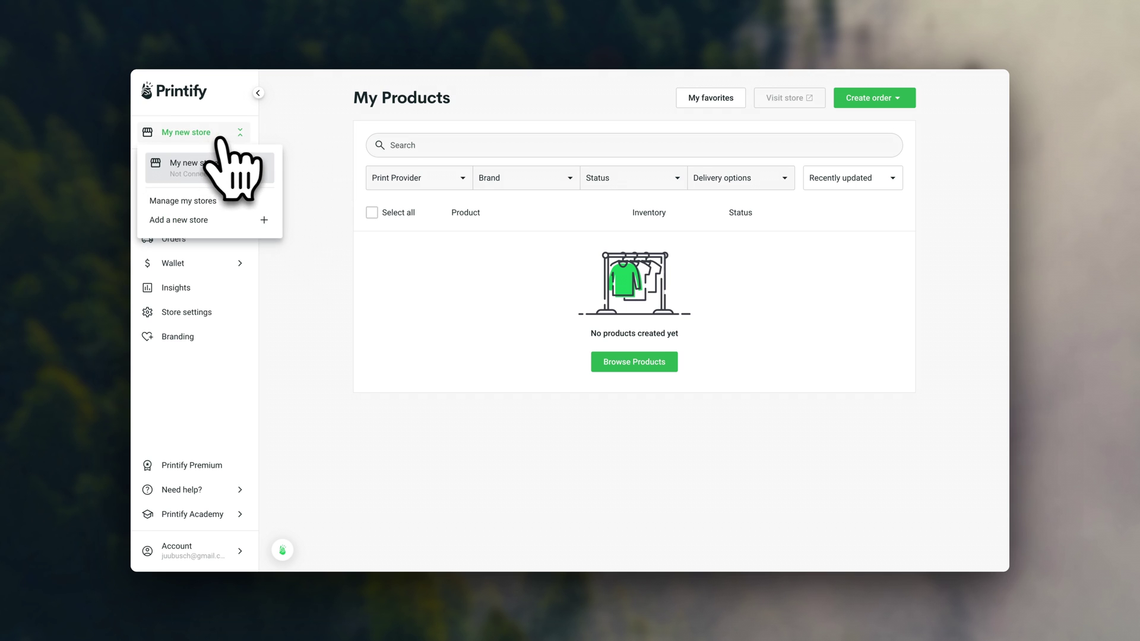
click(226, 224)
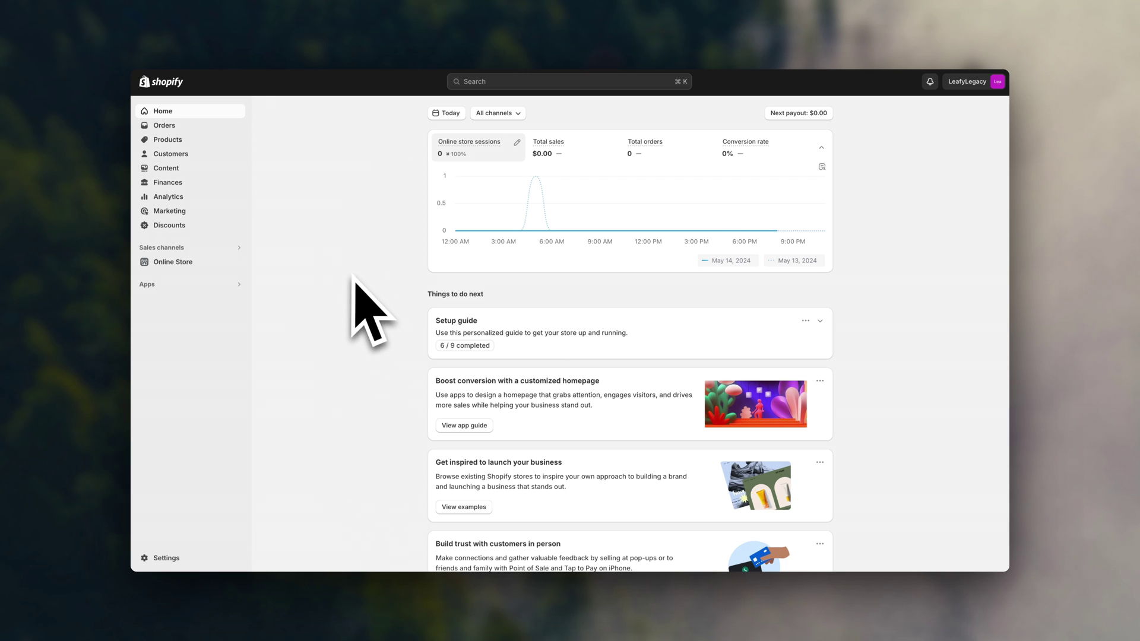
click(147, 285)
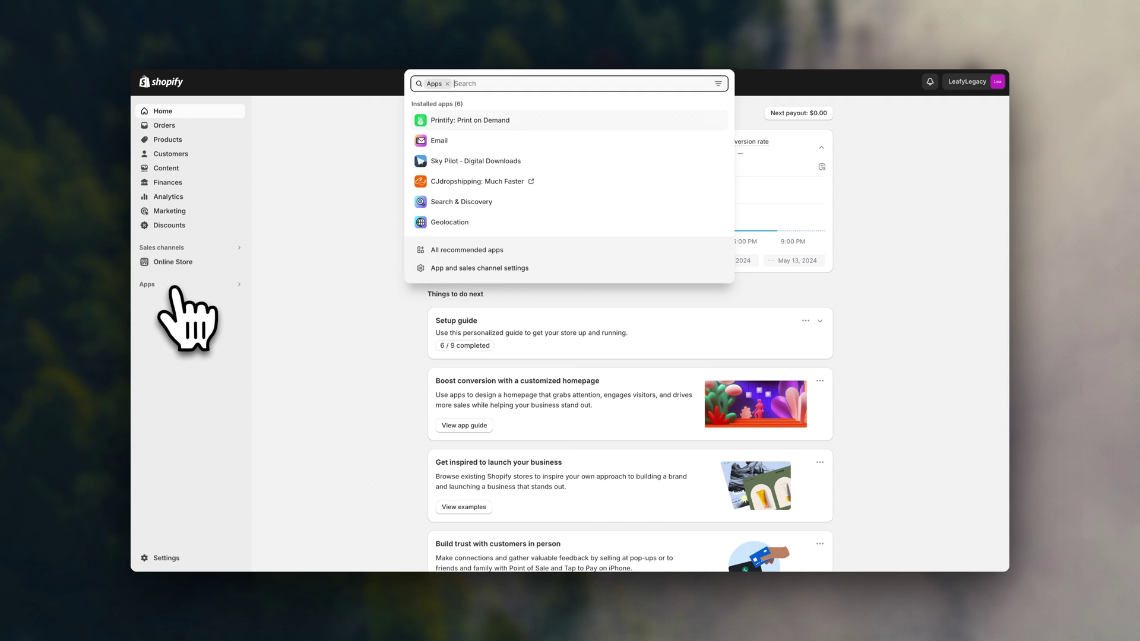
click(463, 122)
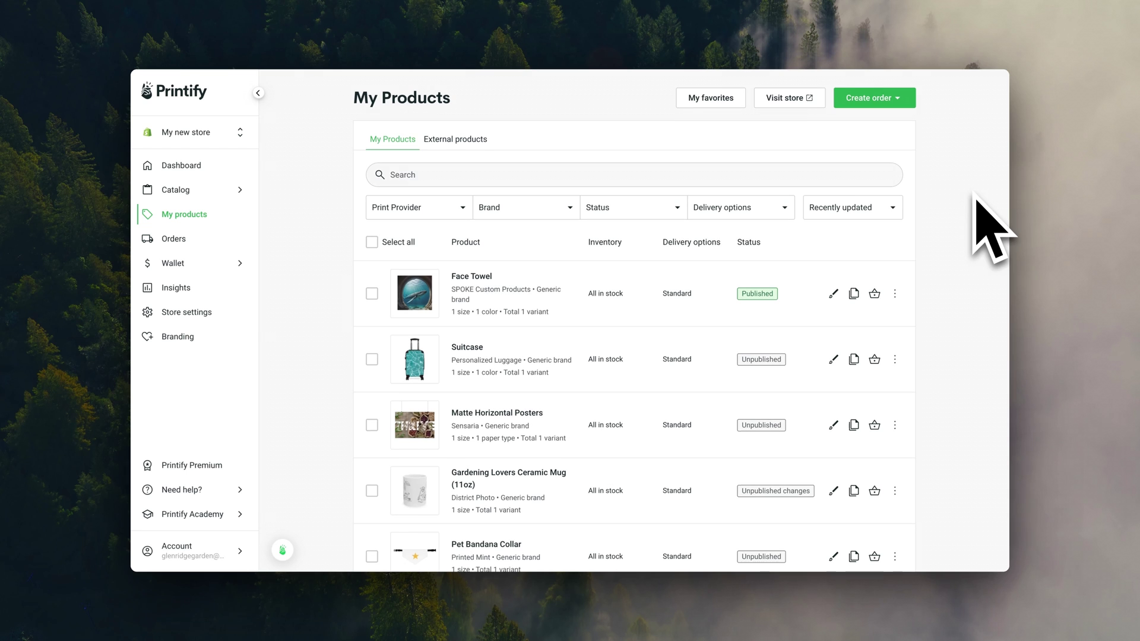
- Scroll through Top trending products and open the Weekender Bag product page
scroll(356, 255, down, 3)
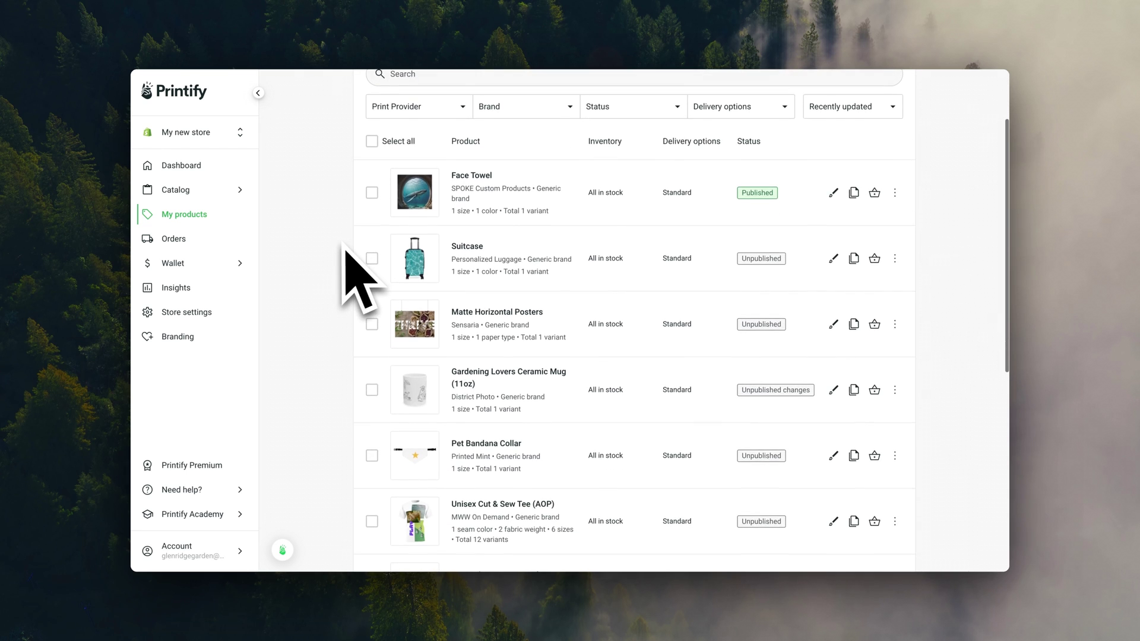
scroll(341, 255, down, 2)
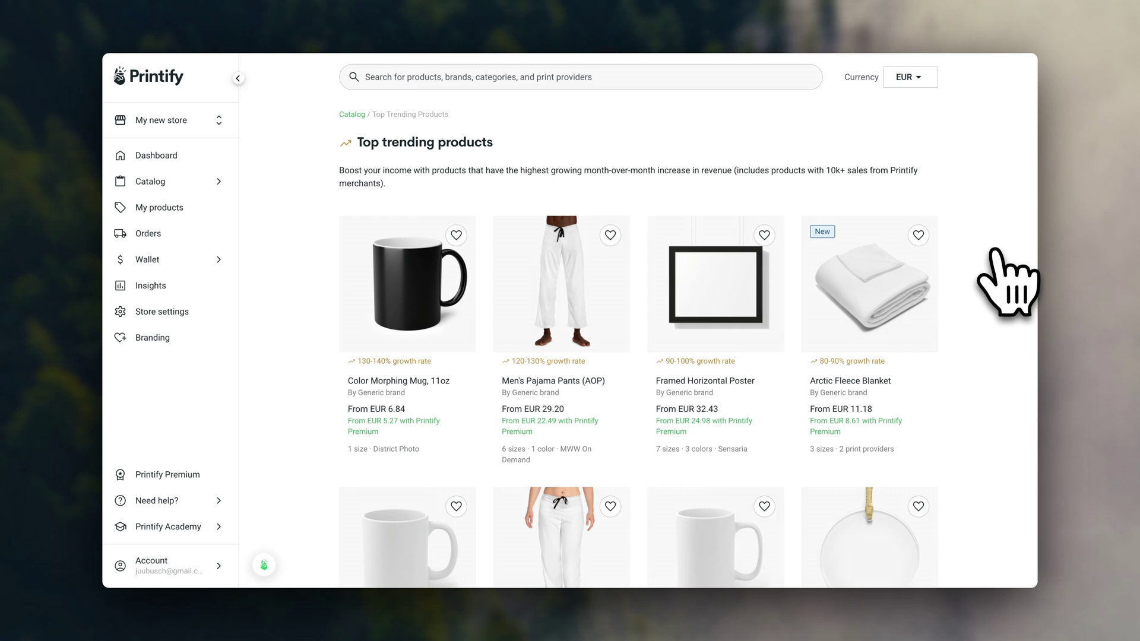
scroll(997, 251, down, 8)
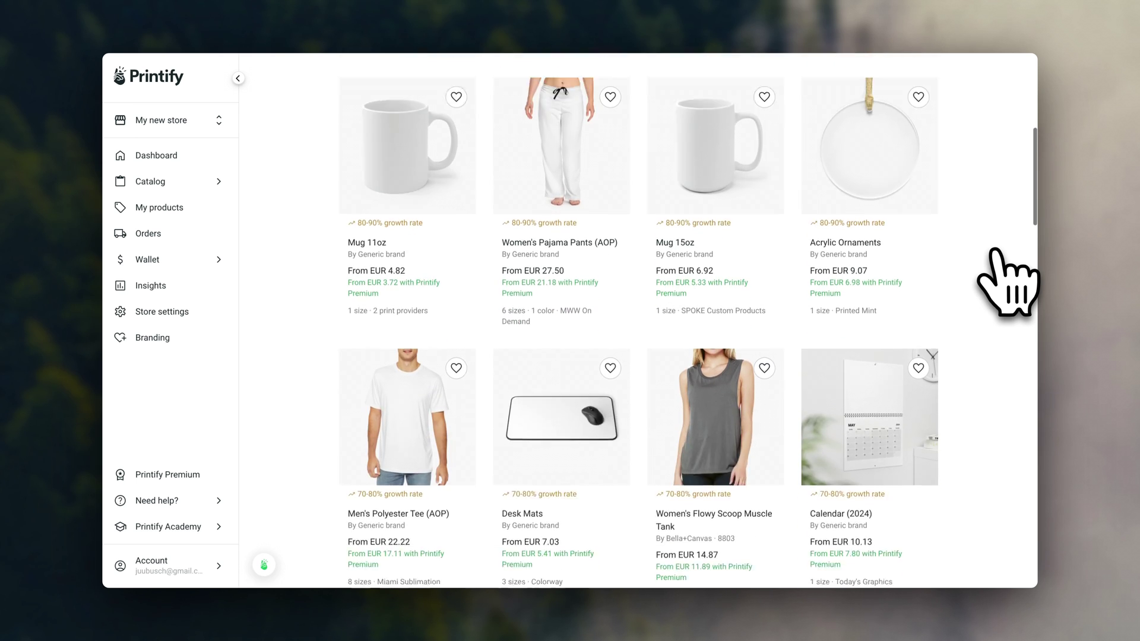
scroll(997, 250, down, 3)
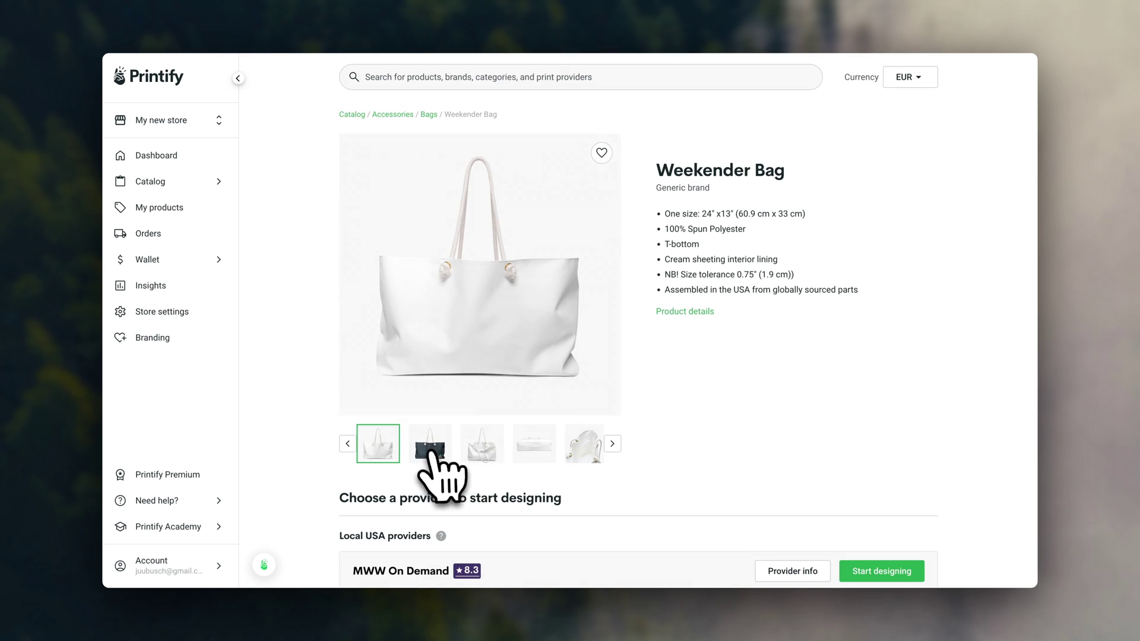
click(429, 450)
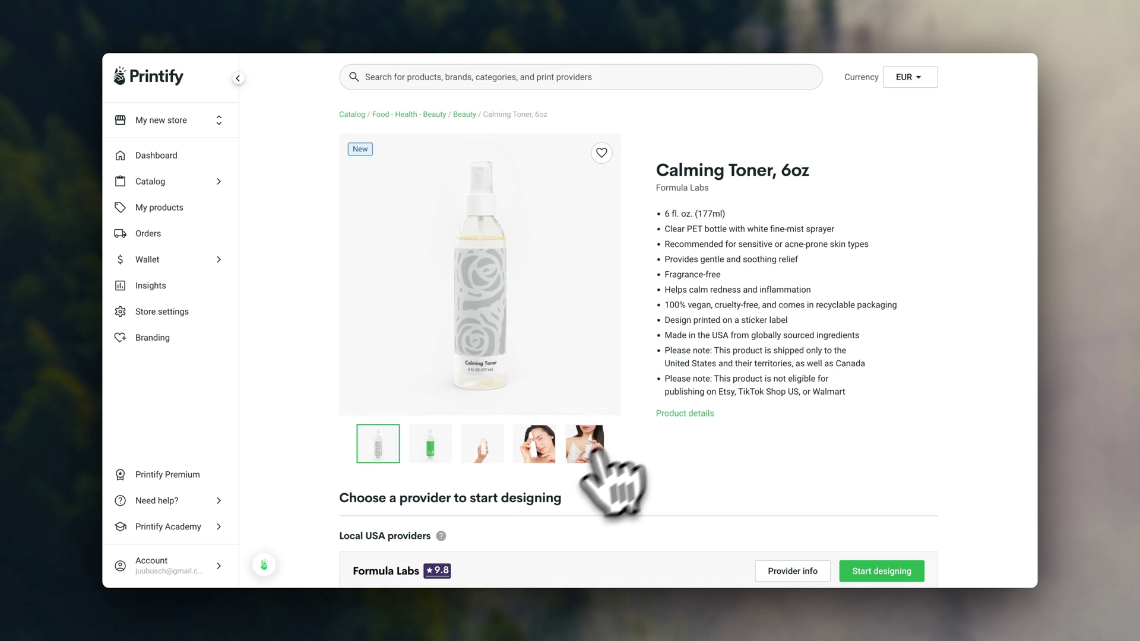
- View another Calming Toner photo and the Men's Polyester Tee (AOP) green shirt photo
click(536, 456)
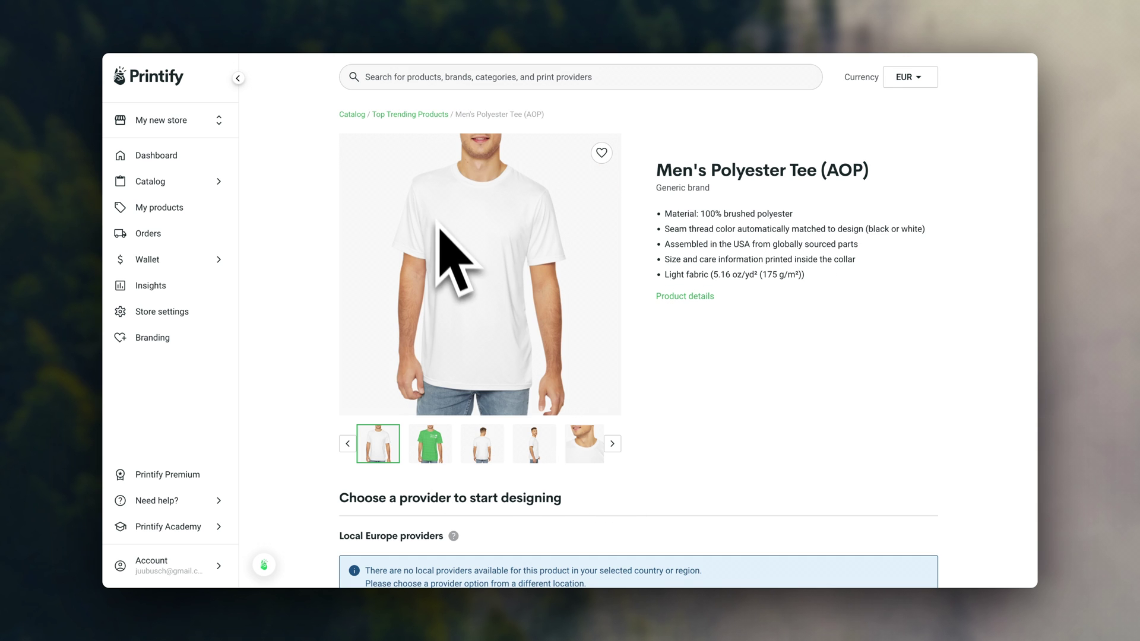
click(435, 439)
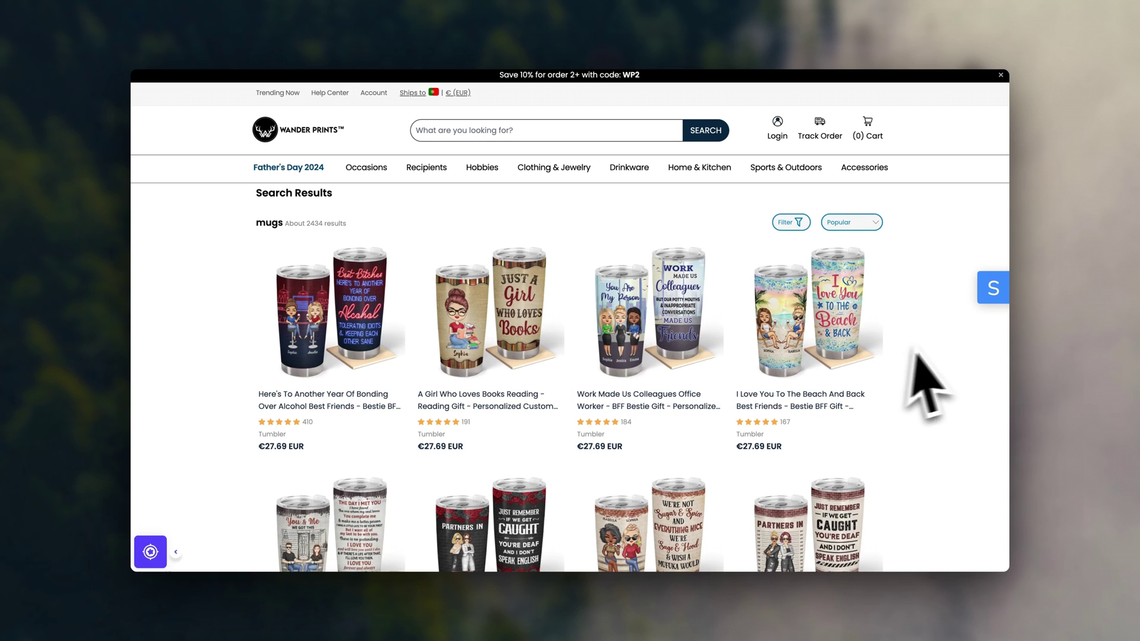
- Scroll through the Gifts For Gardener collection of signs, flags and tees
scroll(955, 370, down, 5)
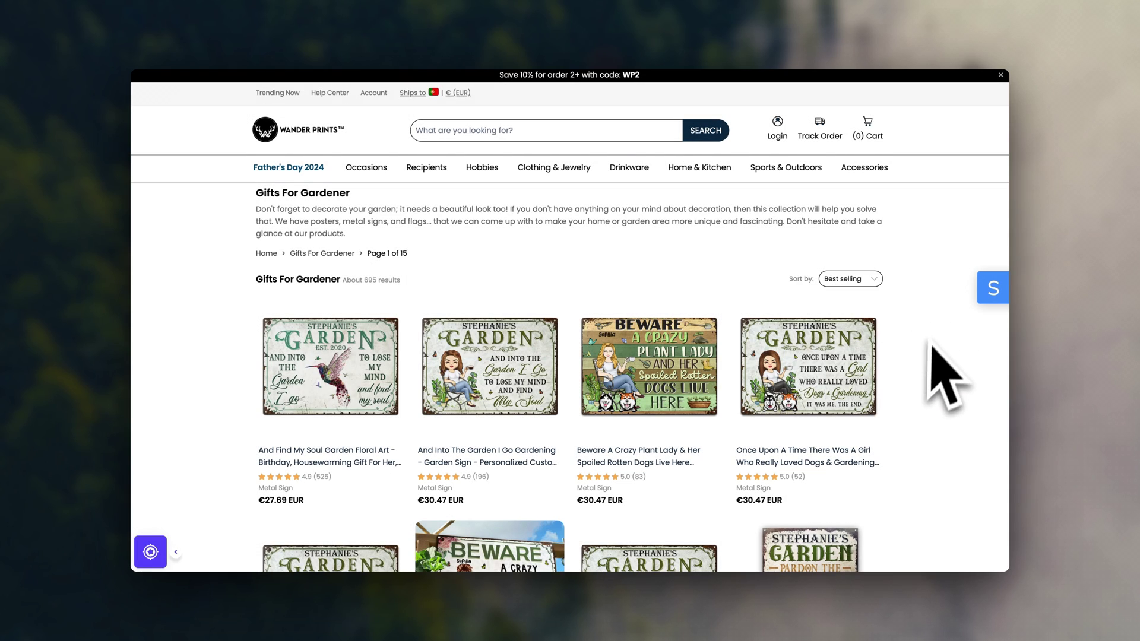
scroll(929, 344, down, 8)
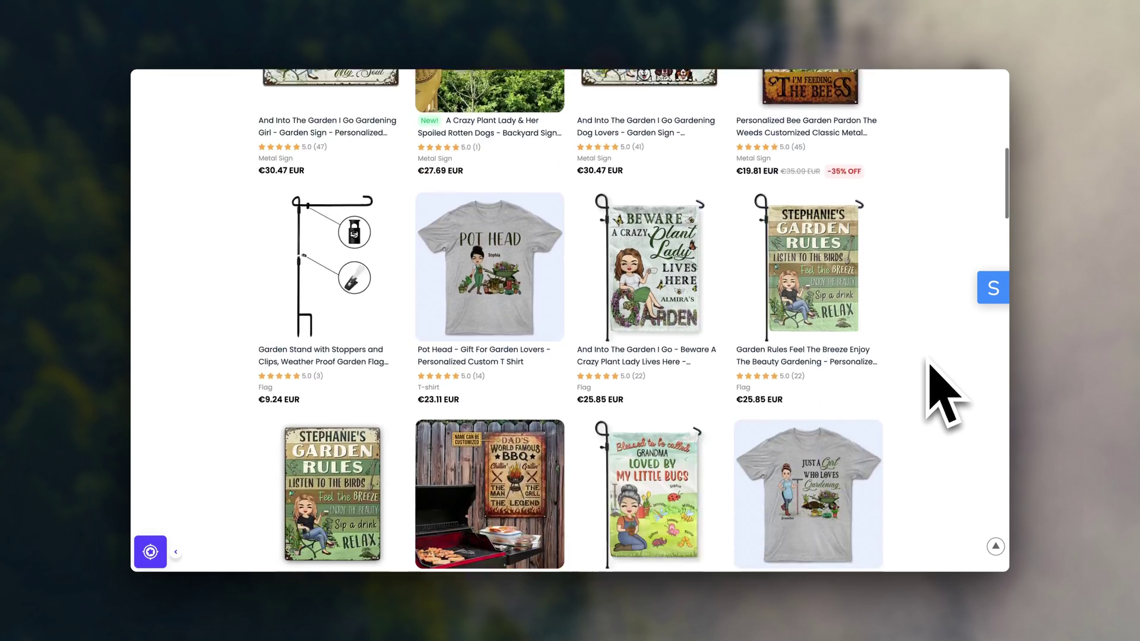
scroll(930, 365, down, 1)
scroll(942, 394, down, 3)
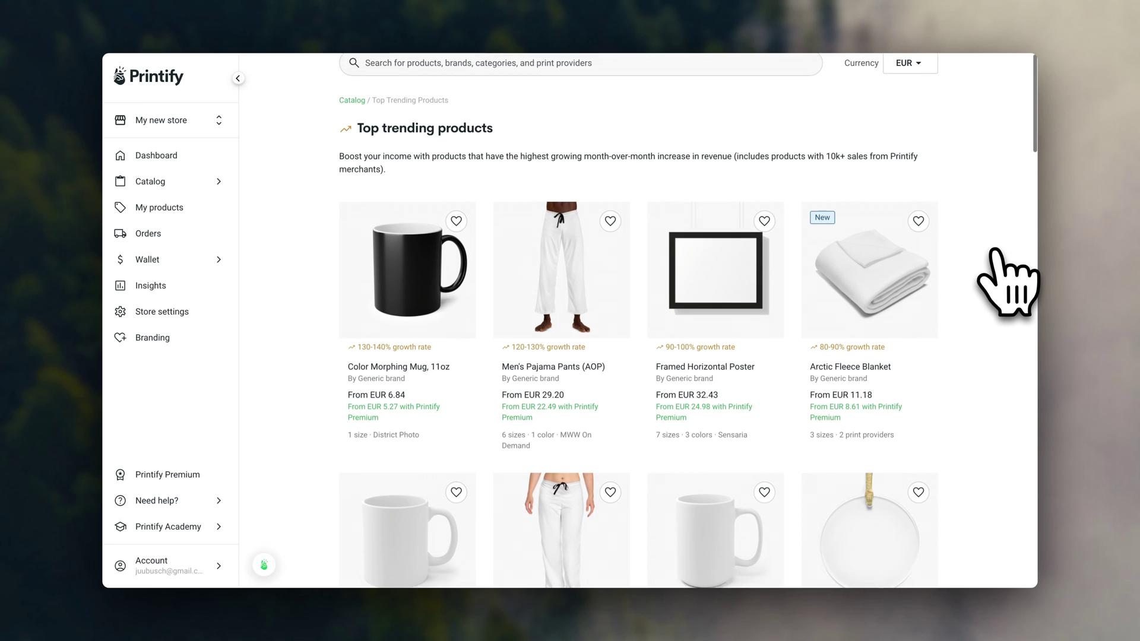
scroll(1003, 264, down, 3)
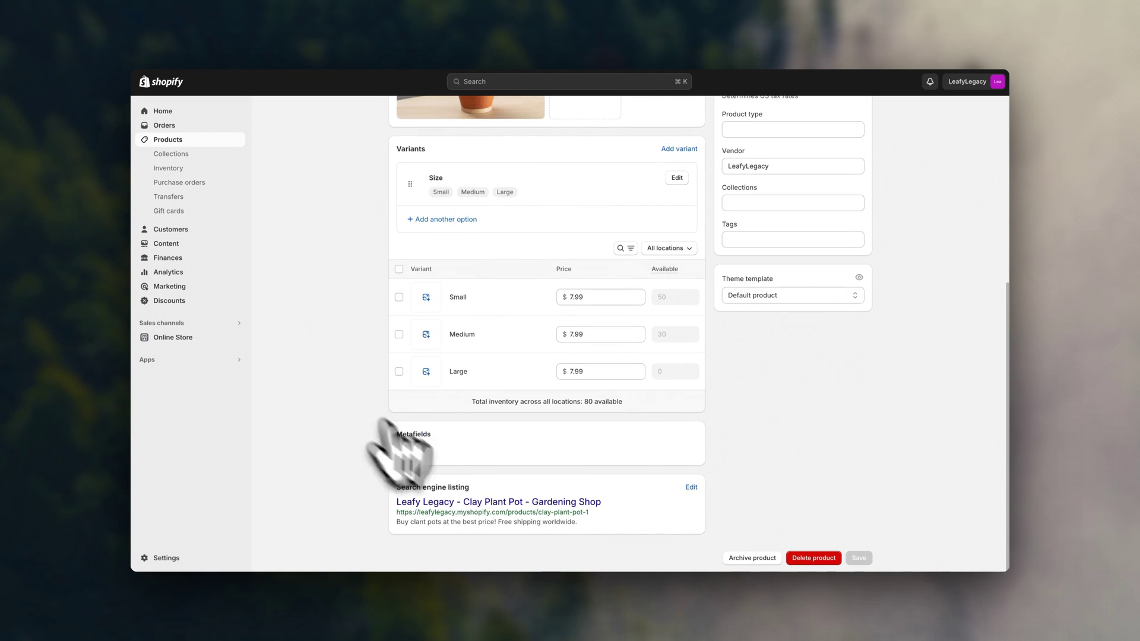
- Edit the Clay Plant Pot's search engine listing section on its Shopify product page
click(691, 488)
scroll(712, 505, down, 3)
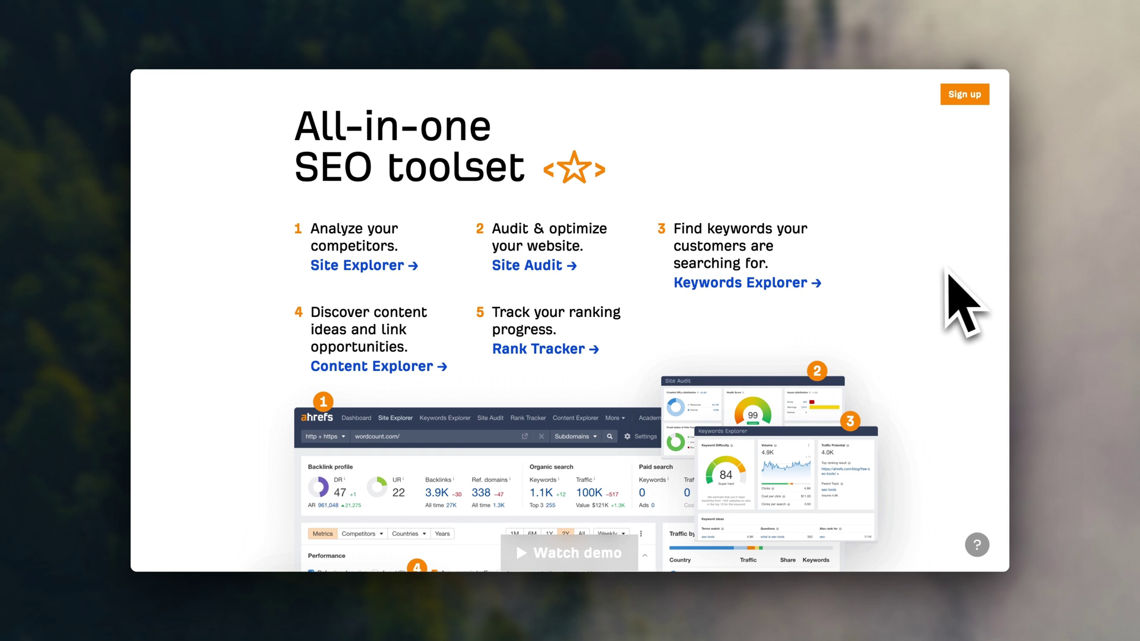
scroll(948, 275, down, 5)
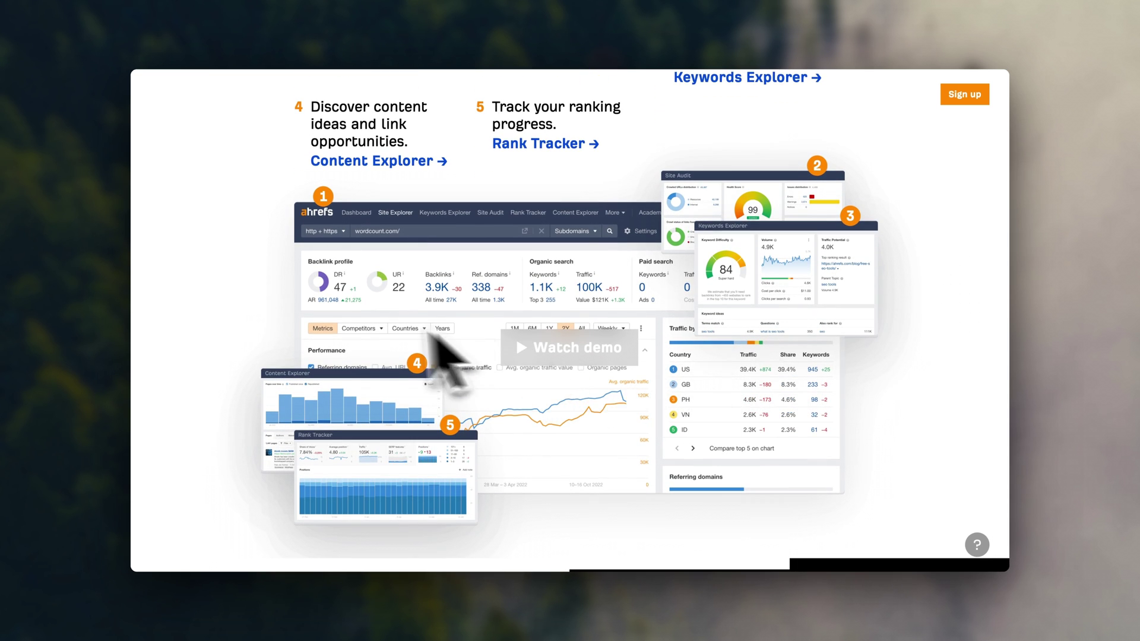
scroll(920, 313, up, 5)
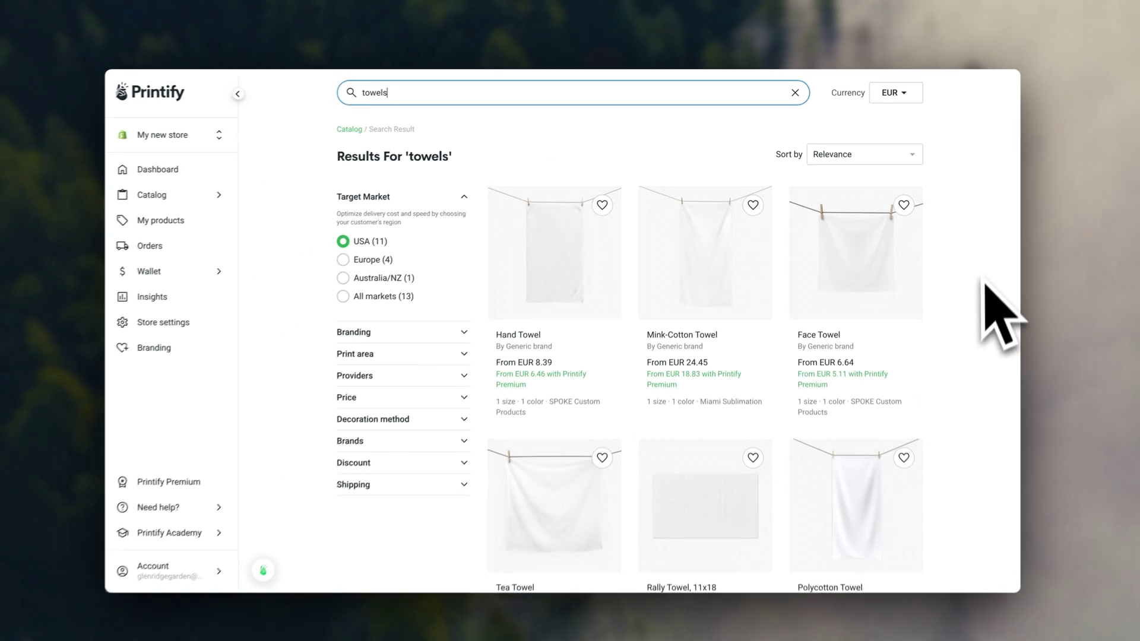
- Open the Beach Towel from the towel results, view its beach-chair photo, and publish it
scroll(986, 279, down, 10)
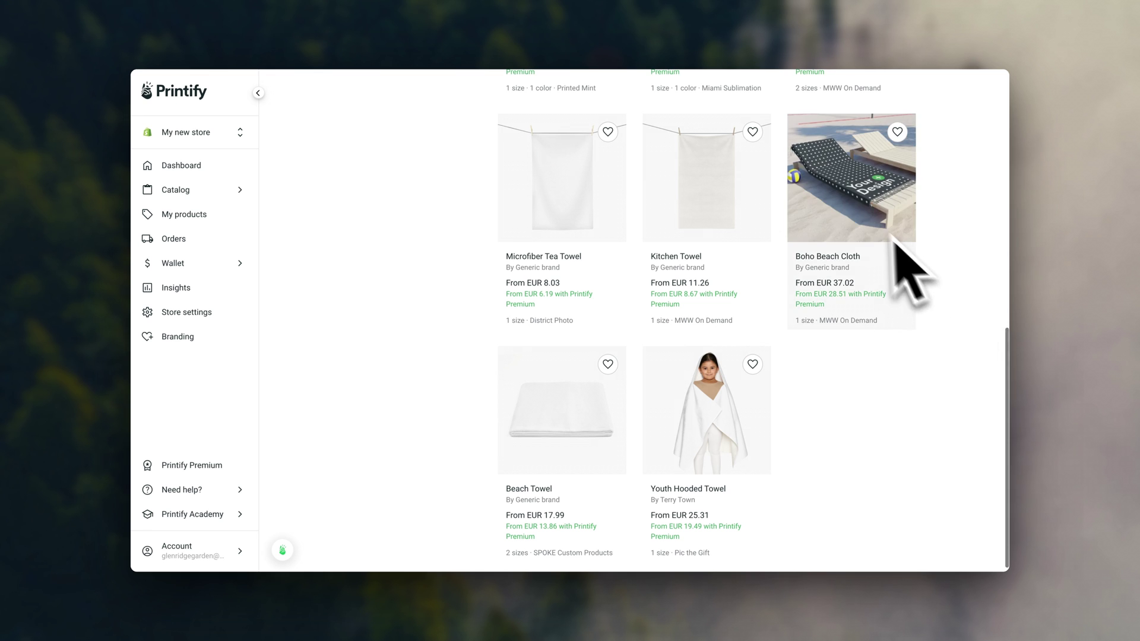
click(522, 416)
click(438, 435)
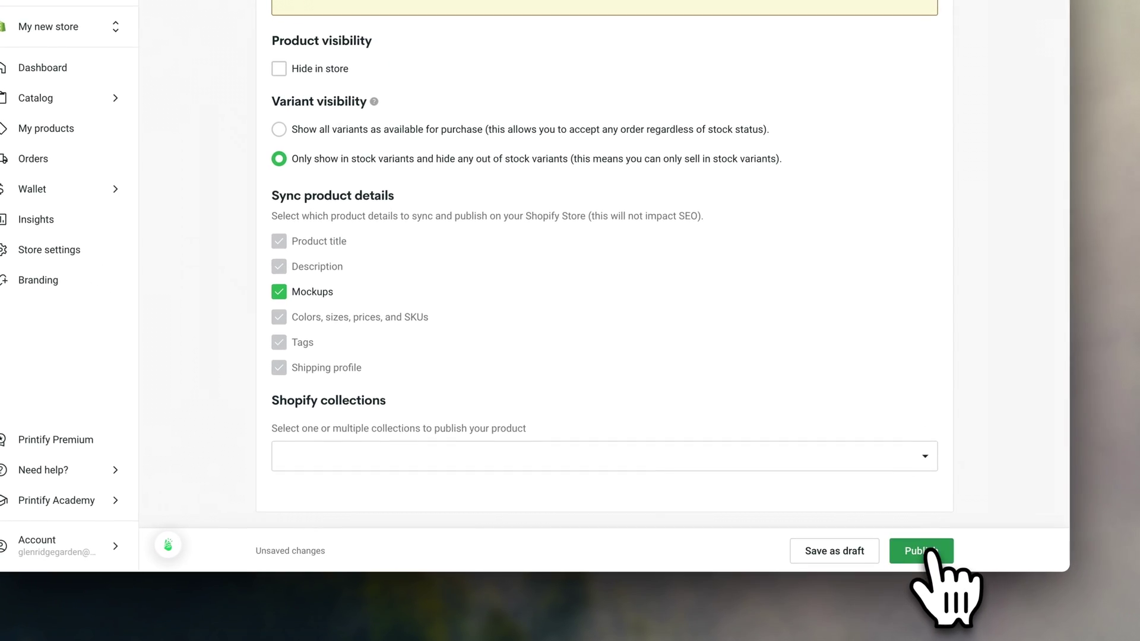
click(889, 554)
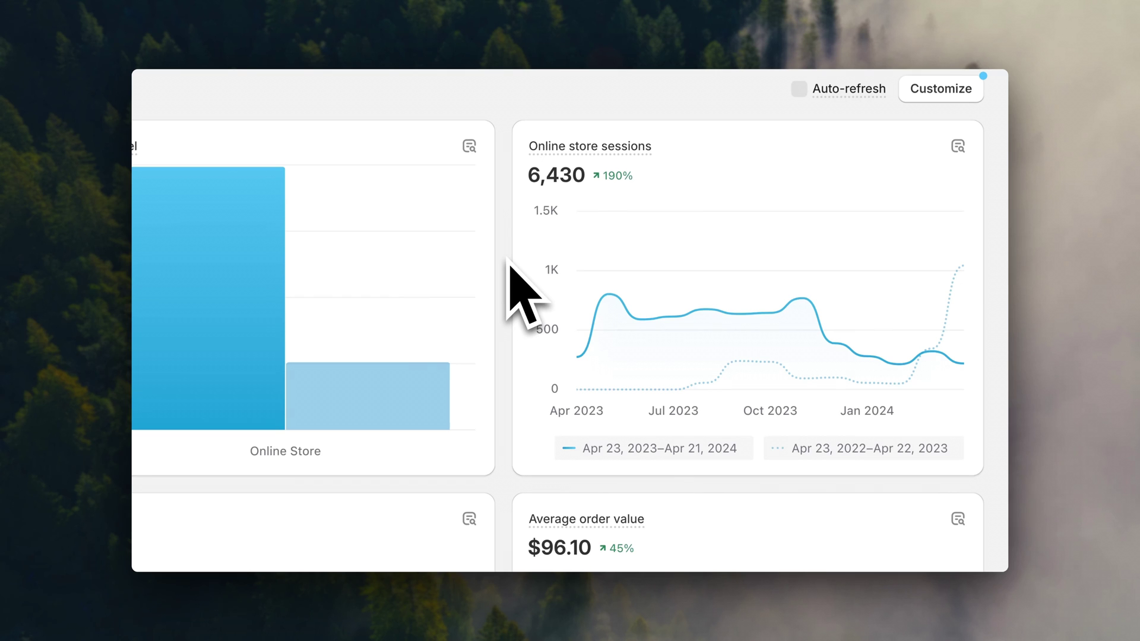
- Review the store sessions chart and orders, then click into the signup form's name and e-mail fields
mouse_move(601, 157)
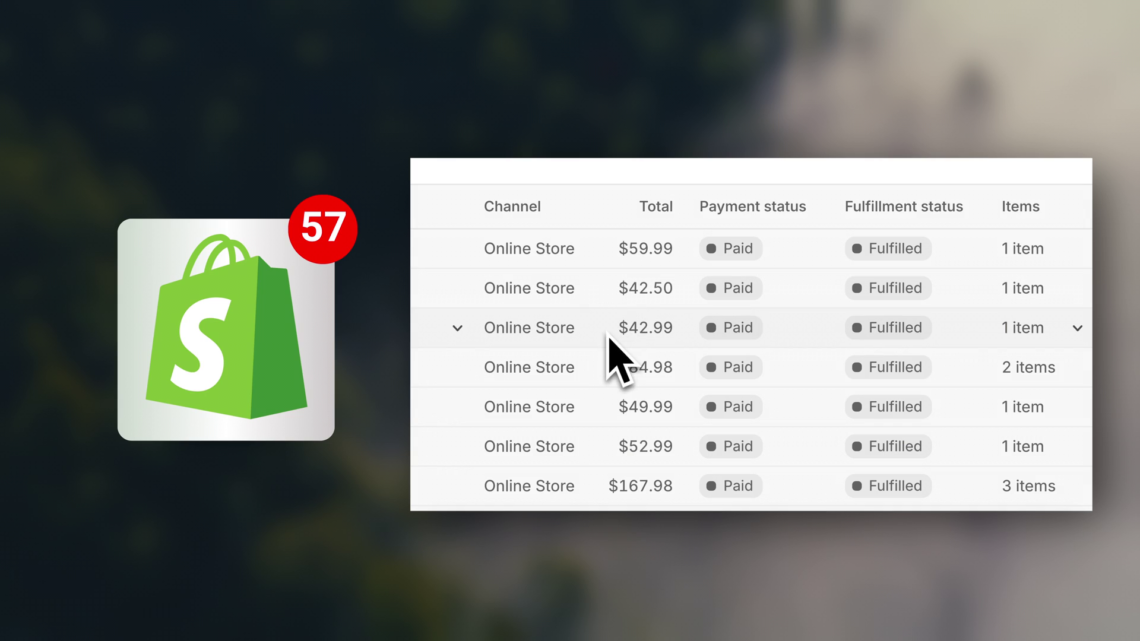
scroll(604, 402, down, 3)
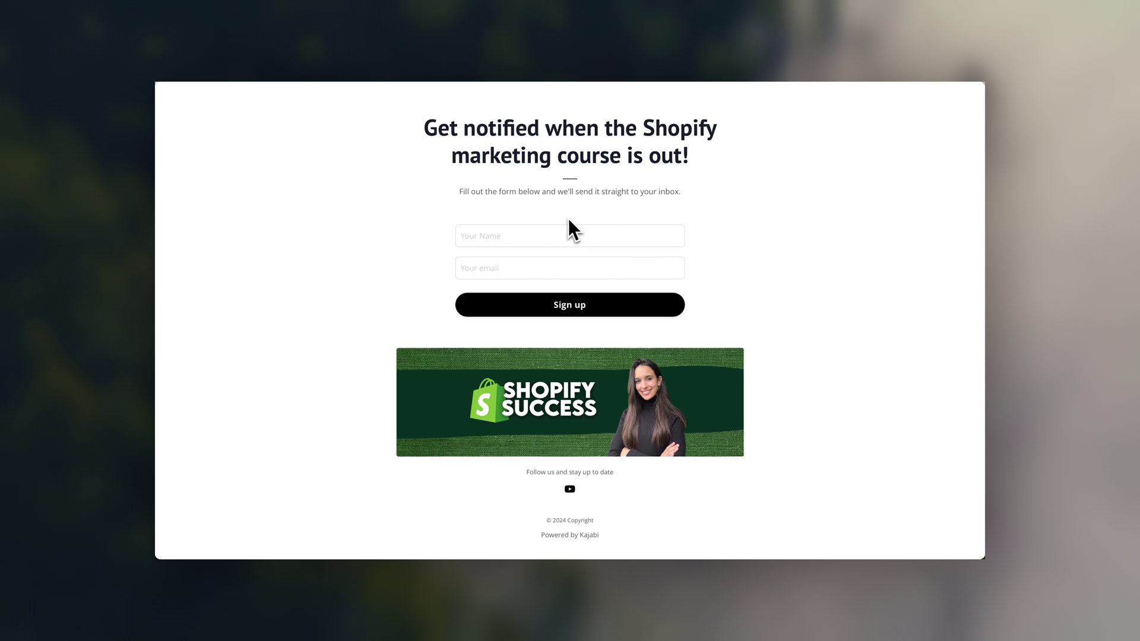
click(567, 238)
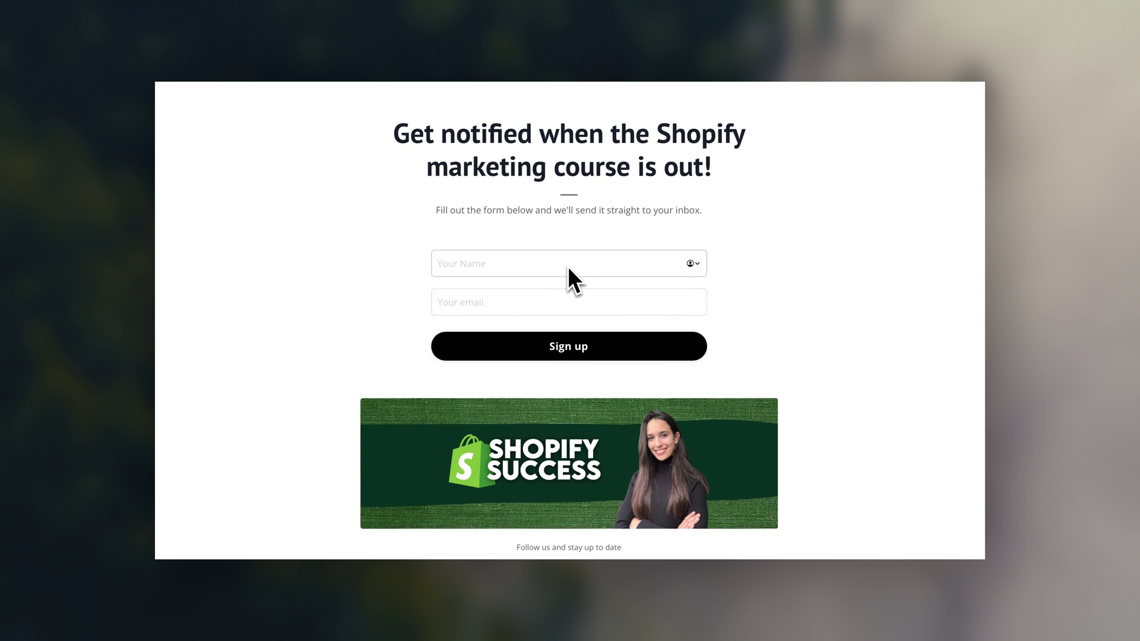
click(568, 303)
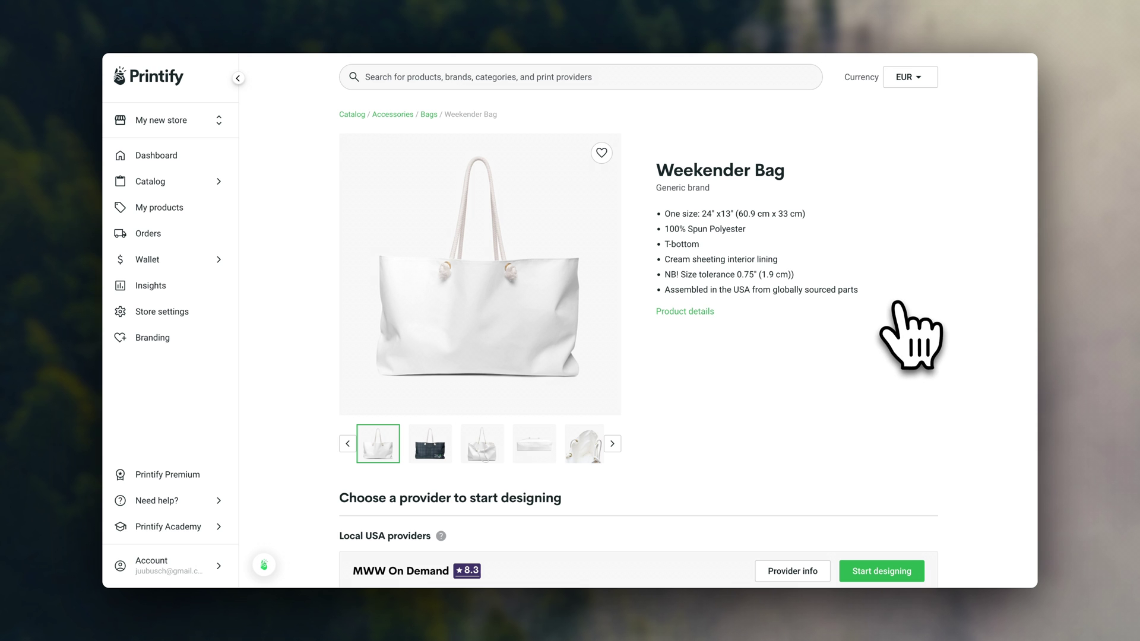
- View the Weekender Bag's dark polka-dot, grey polka-dot and bottom photos
click(429, 447)
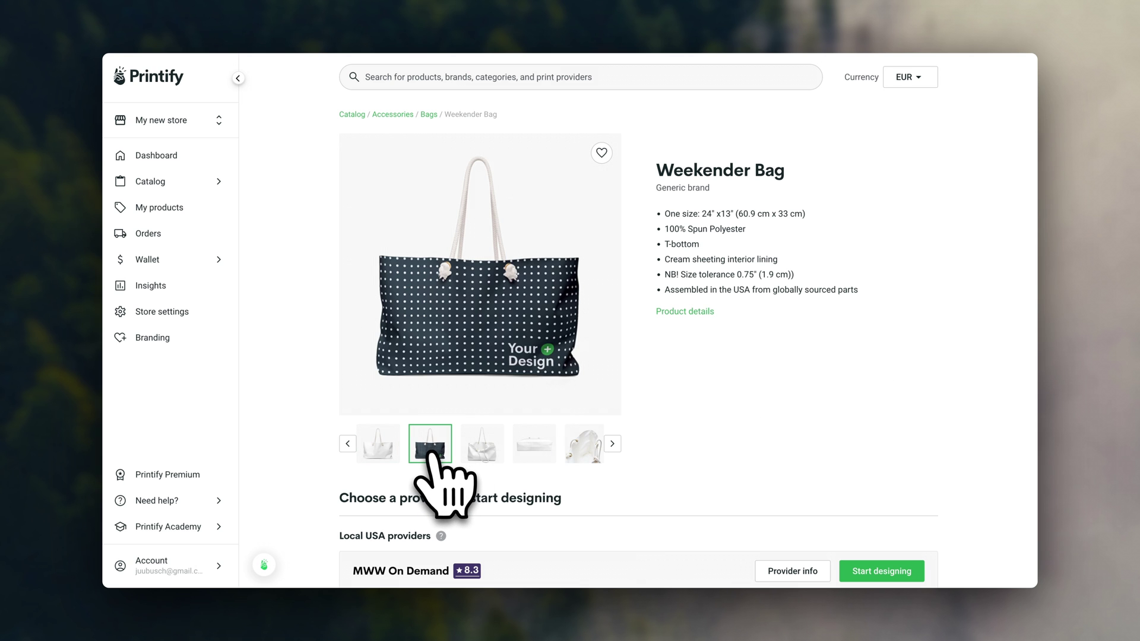
click(480, 448)
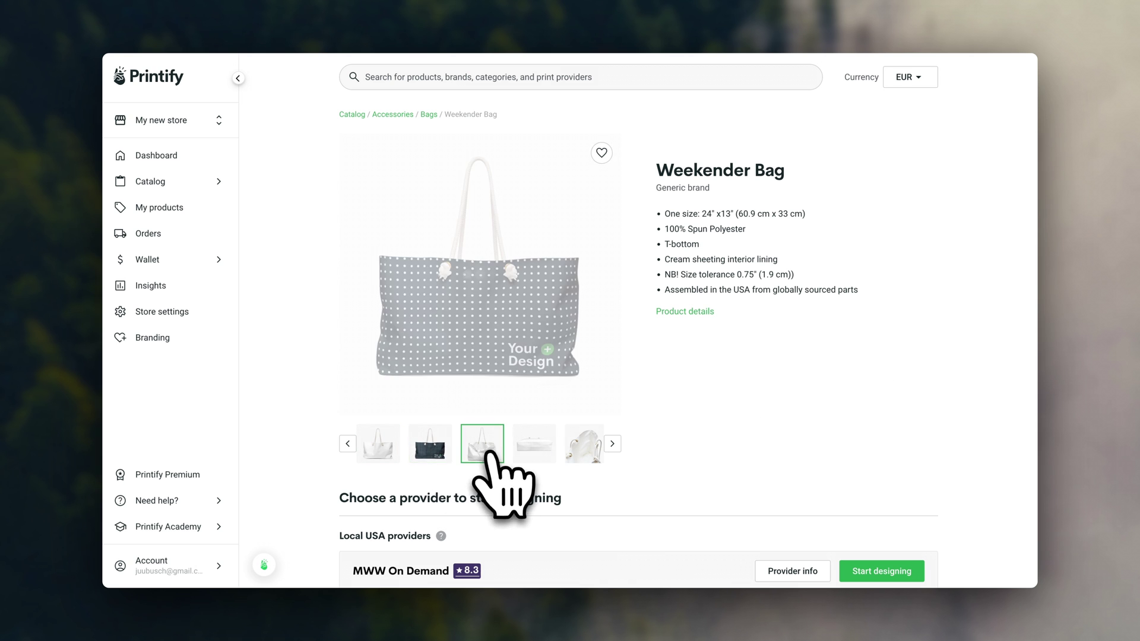
click(529, 451)
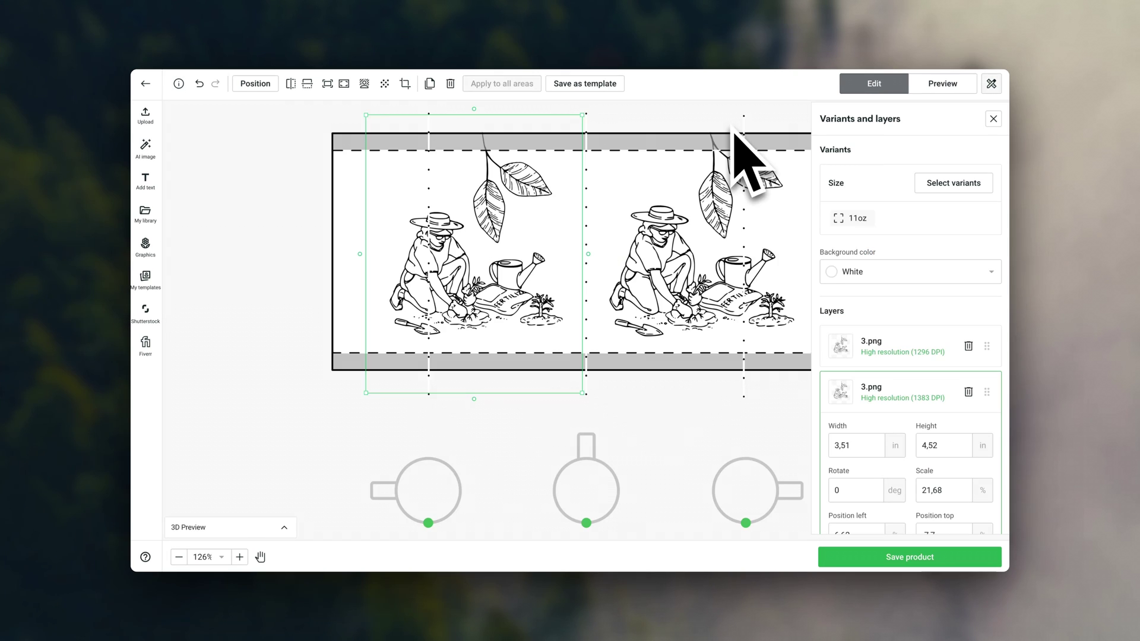
- Nudge both gardener images into place on the 11oz mug and preview the pumpkin Context 3 mockup
drag(547, 211, 531, 229)
click(641, 242)
drag(656, 191, 661, 198)
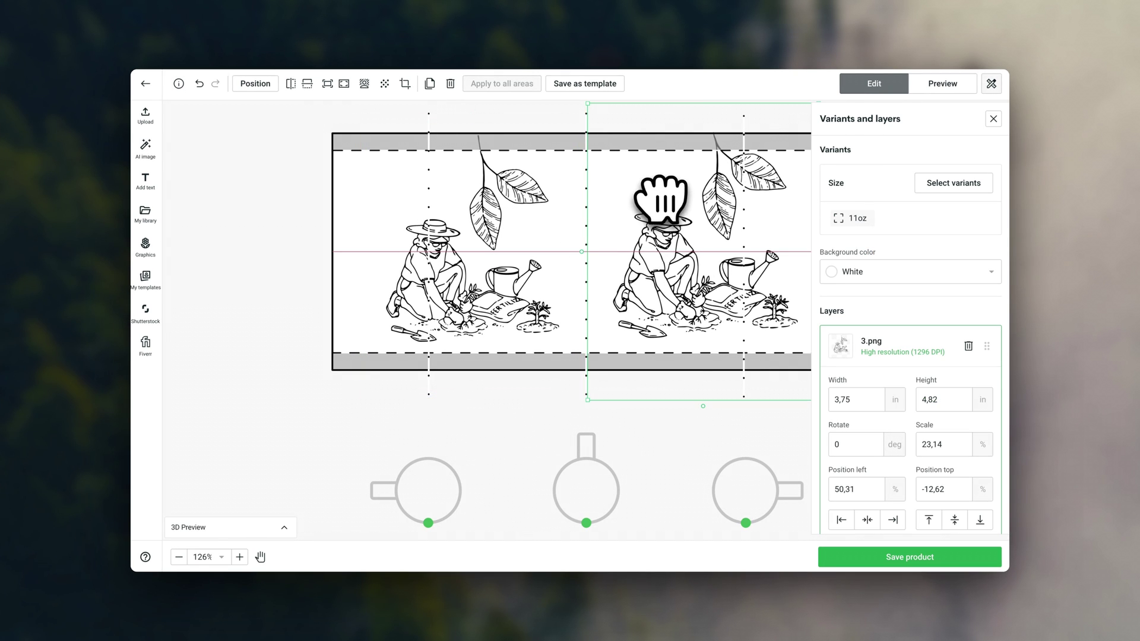
click(942, 83)
click(934, 226)
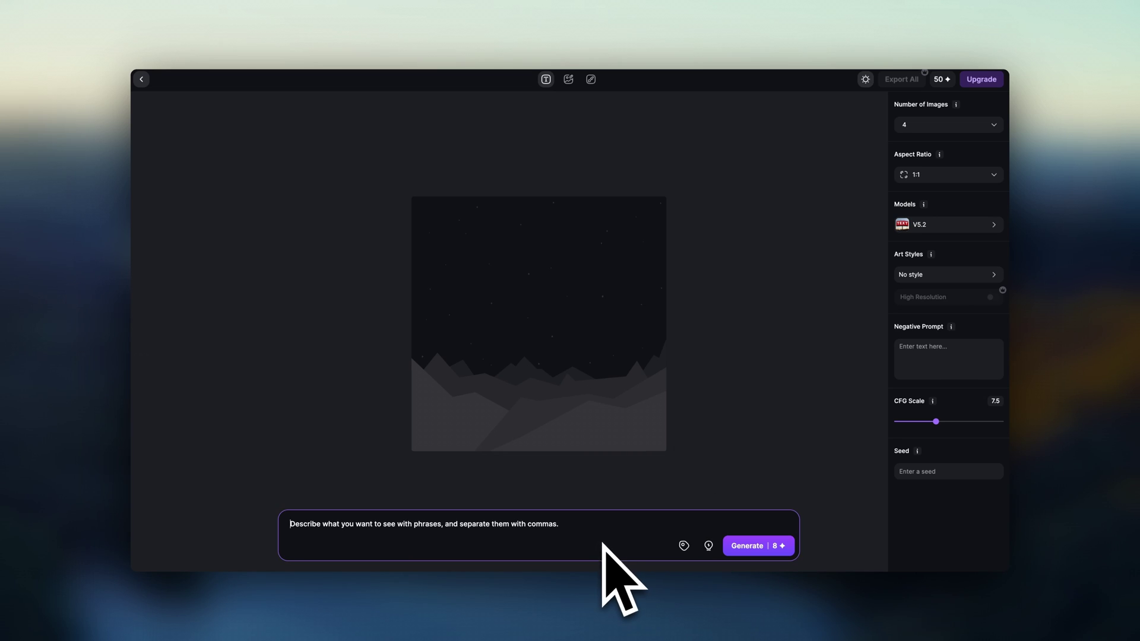
- Generate four images from the prompt 'Tropical plants and fruits' and check the aspect ratio options
text(Tropical plants and fruits)
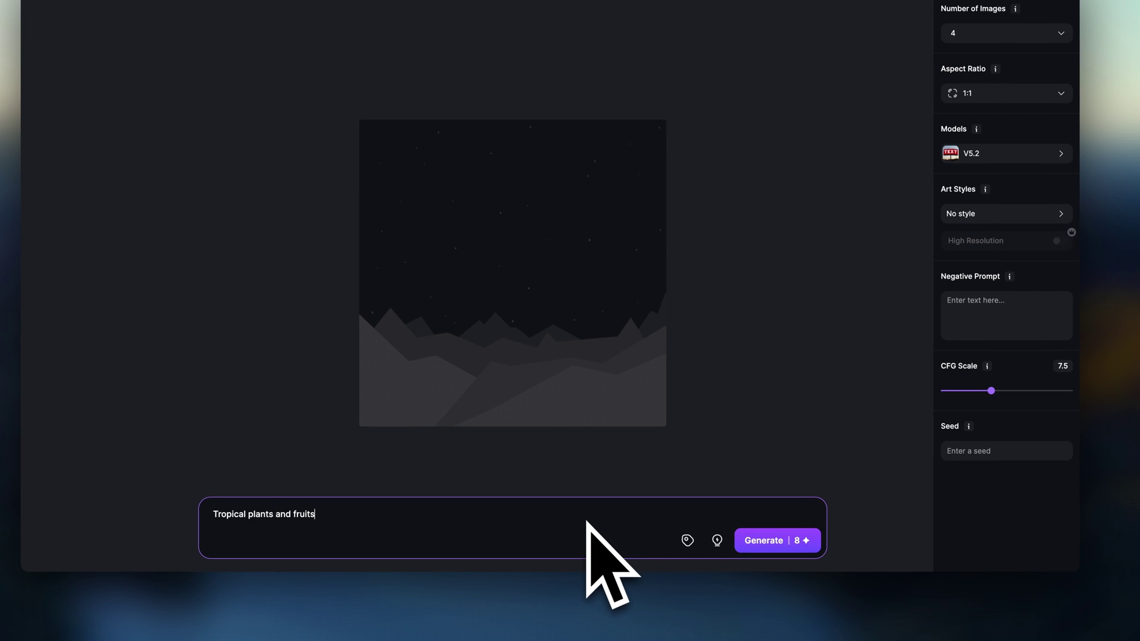
click(775, 542)
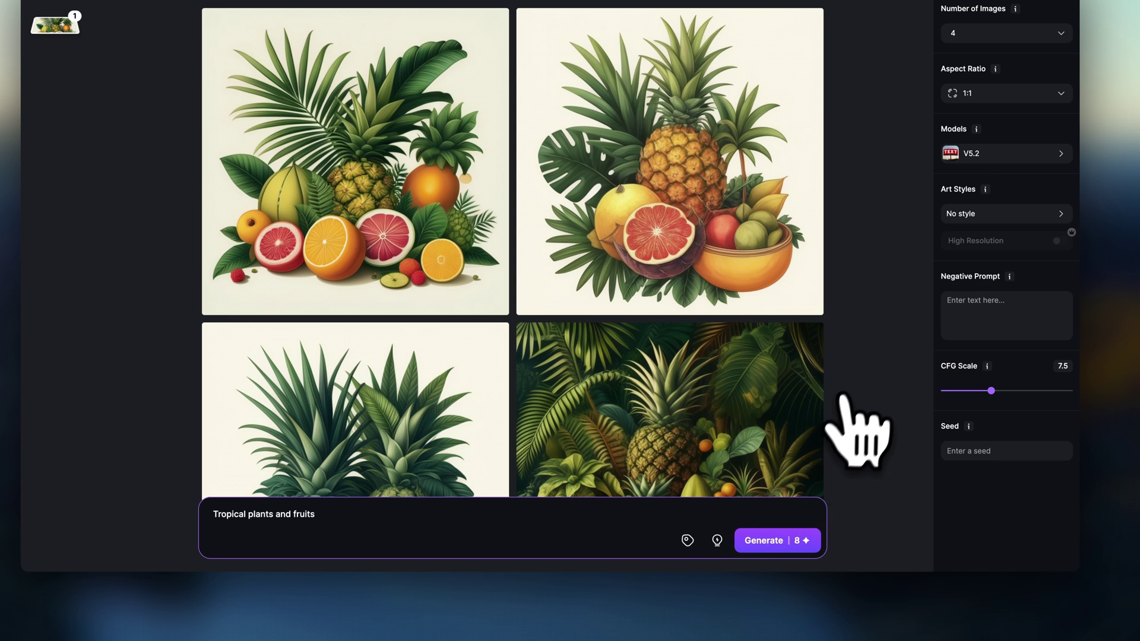
scroll(845, 415, down, 3)
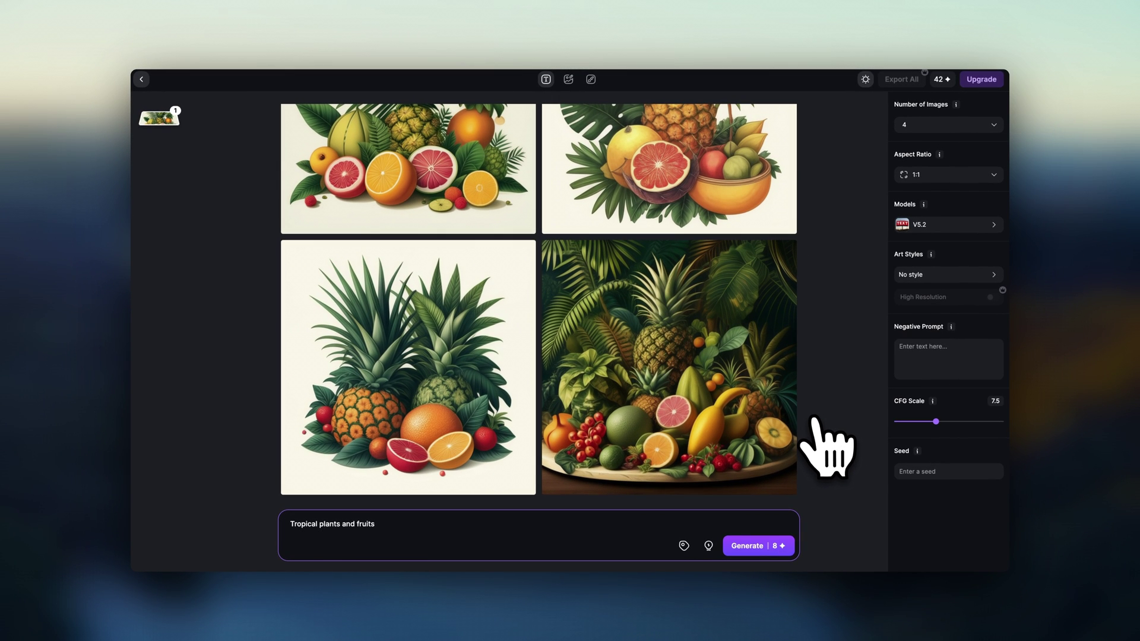
click(953, 126)
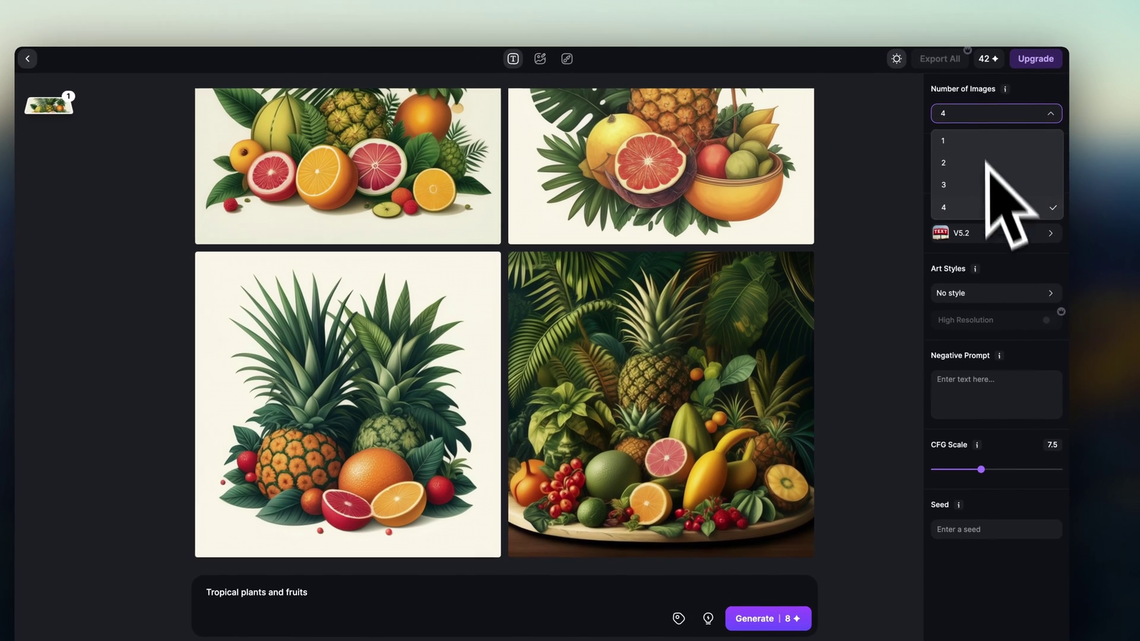
click(943, 125)
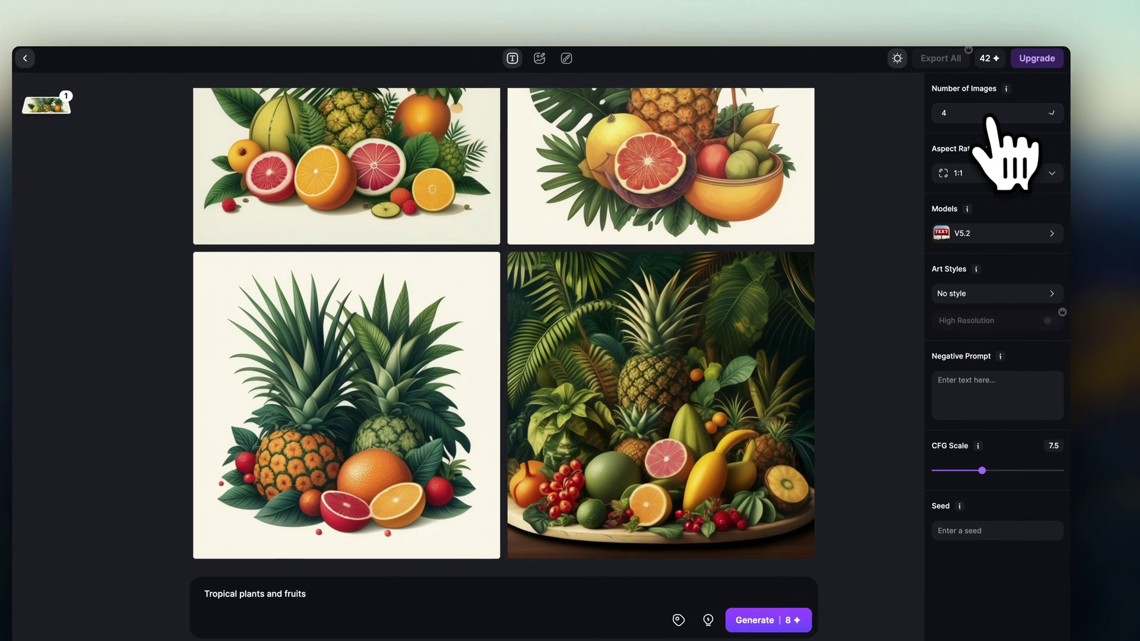
click(948, 171)
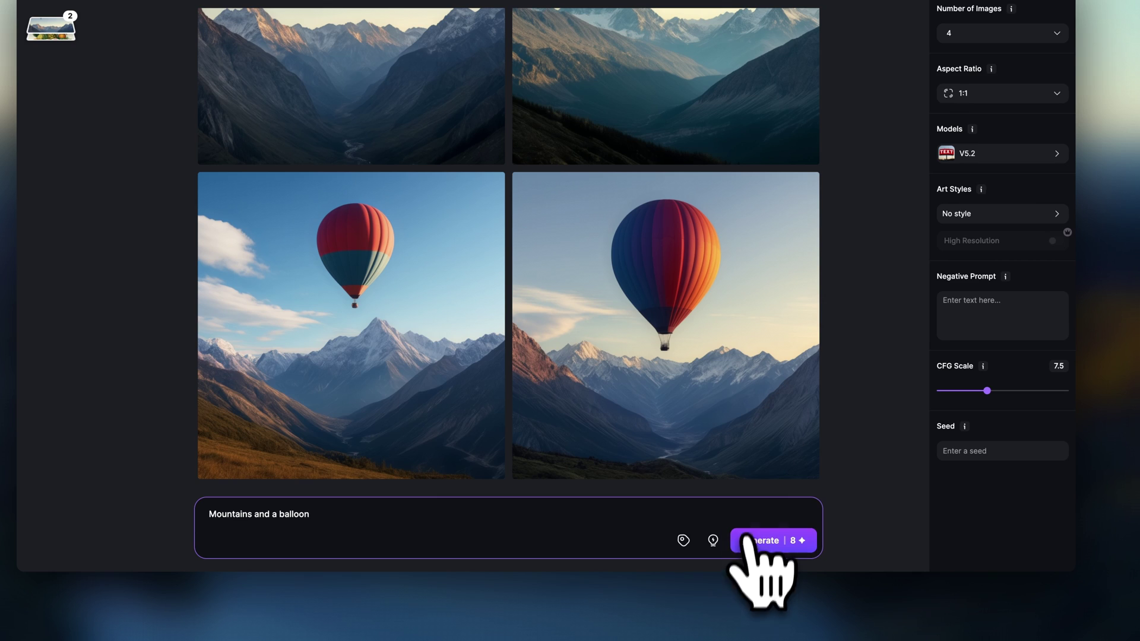
mouse_move(796, 425)
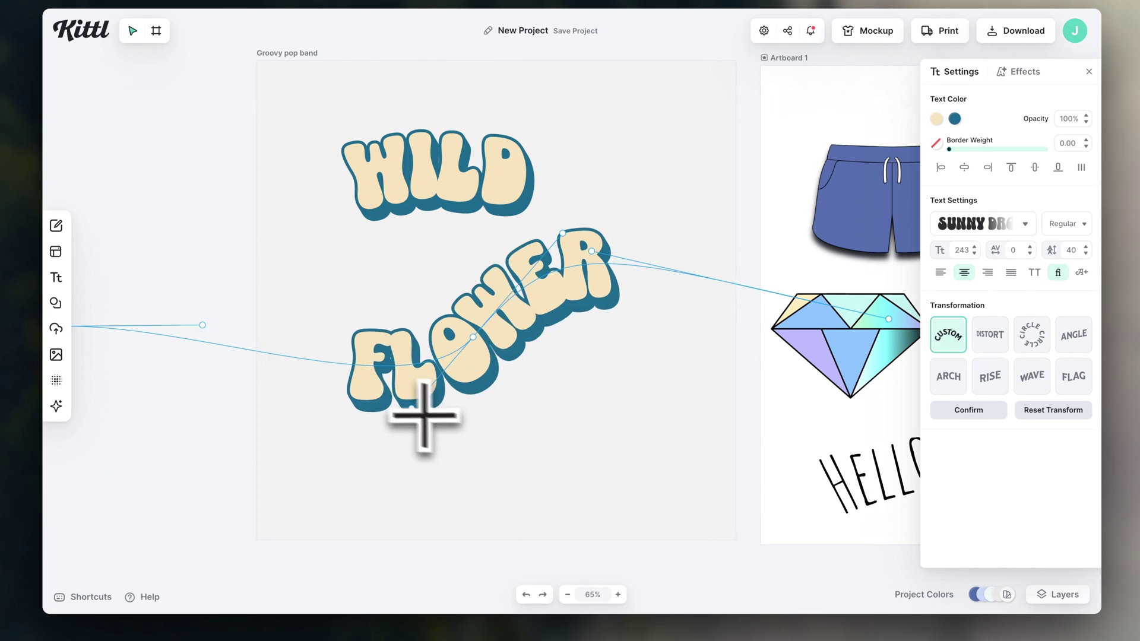
- Finish warping the FLOWER text, then recolour the blob's gradient with golden and blue stops
drag(419, 415, 418, 285)
click(746, 417)
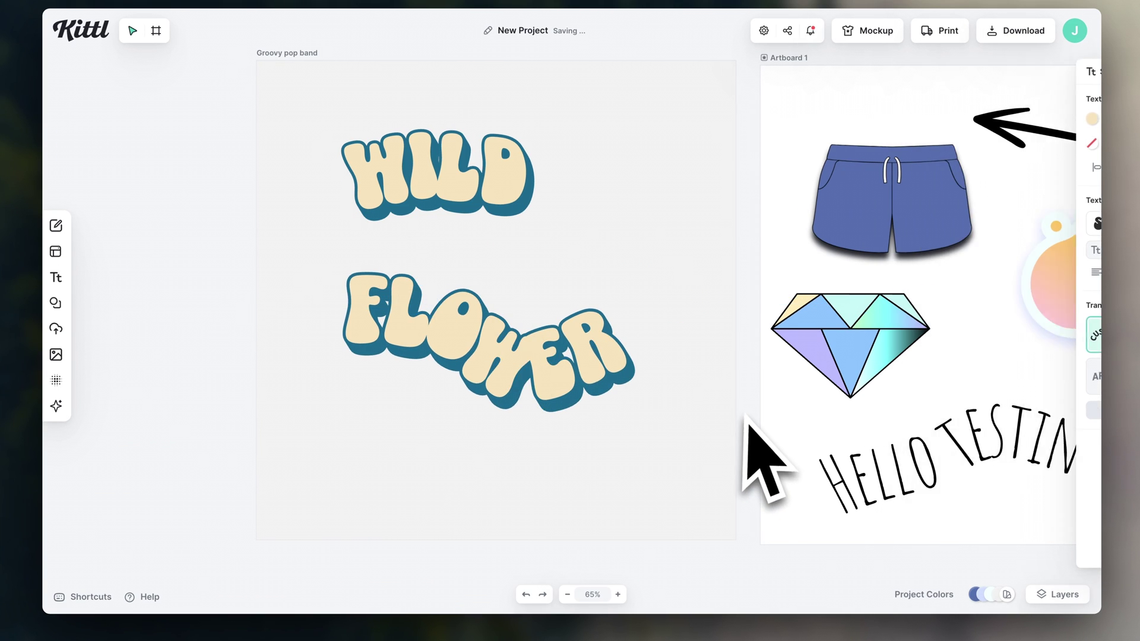
scroll(746, 416, right, 10)
click(677, 300)
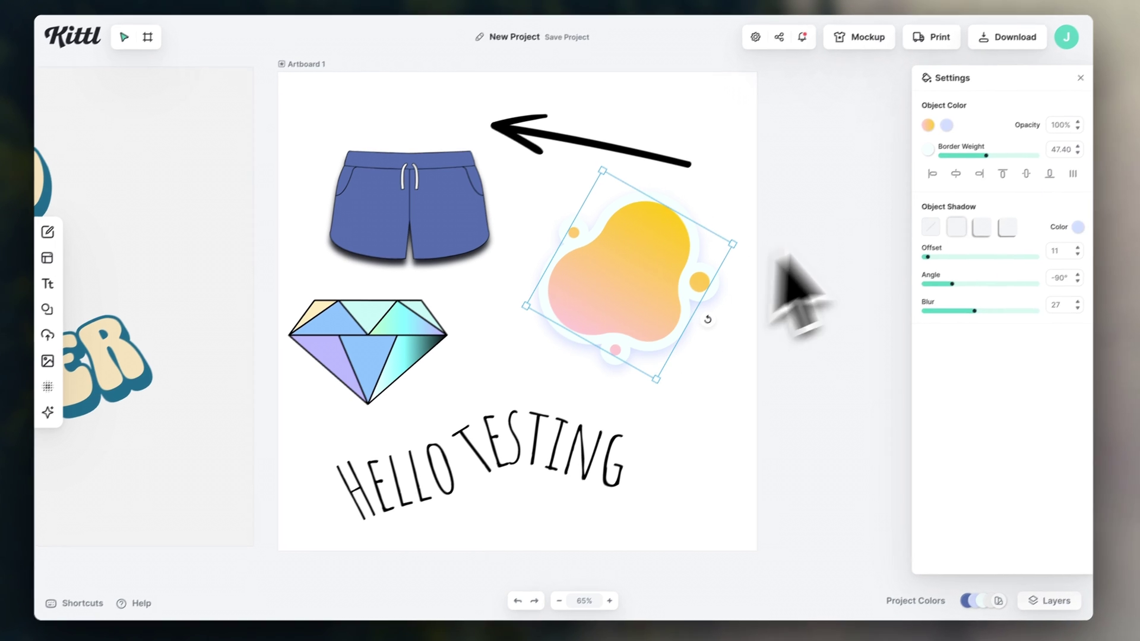
click(928, 125)
drag(926, 249, 950, 233)
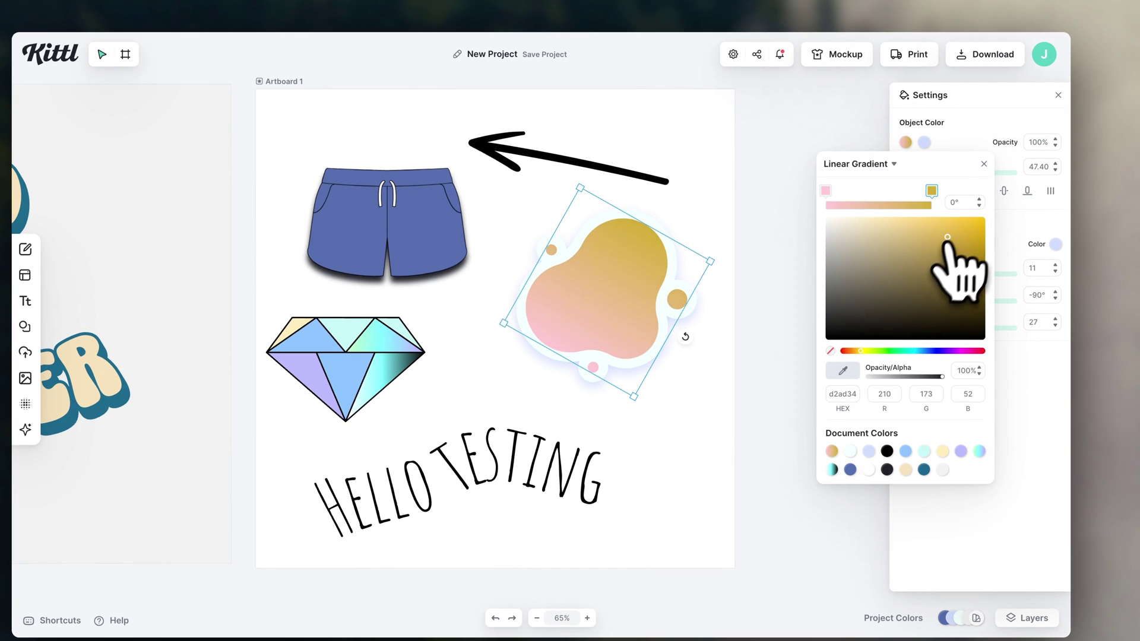
drag(904, 351, 926, 350)
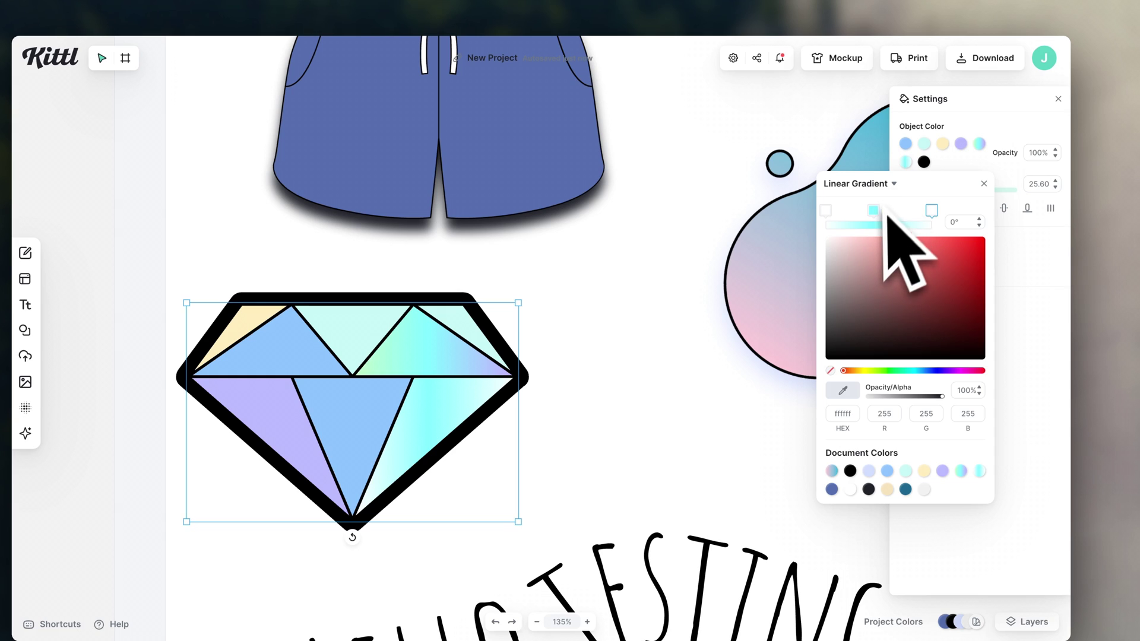
- Recolour the diamond's facet to a solid light blue and zoom out to the whole artboard
click(873, 210)
drag(878, 247, 936, 352)
click(960, 471)
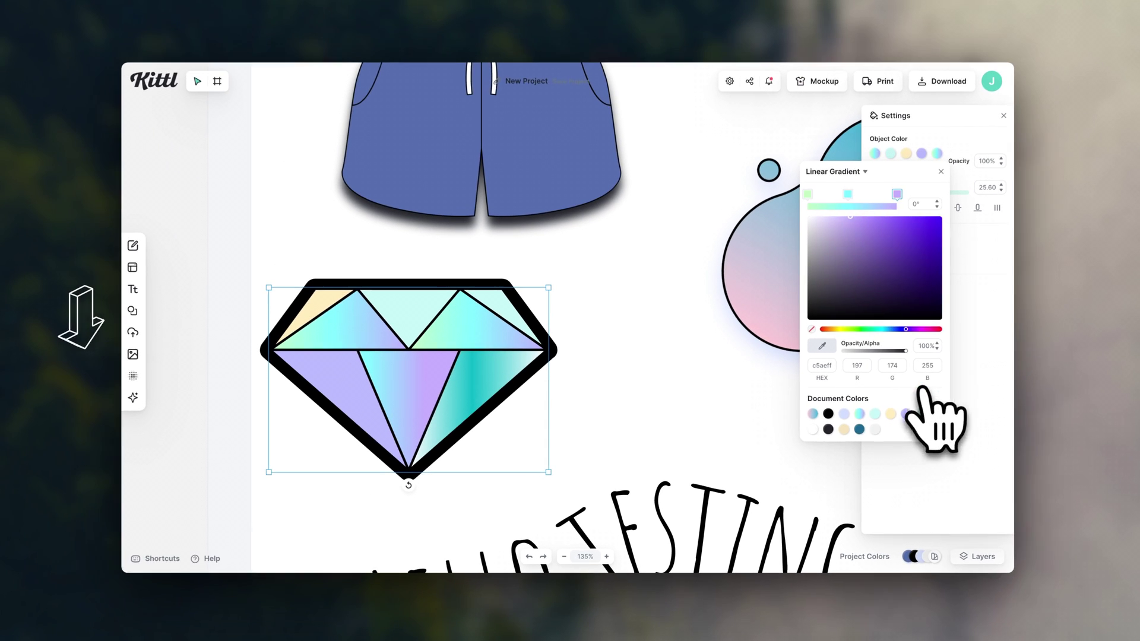
click(974, 481)
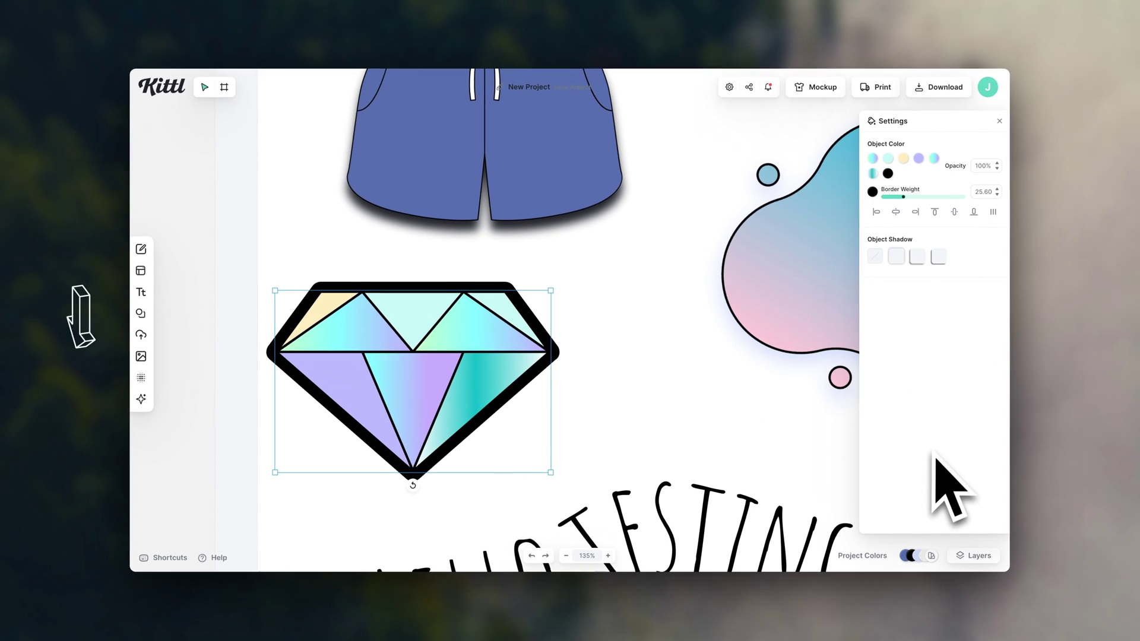
click(571, 555)
click(571, 555)
click(571, 555)
click(571, 555)
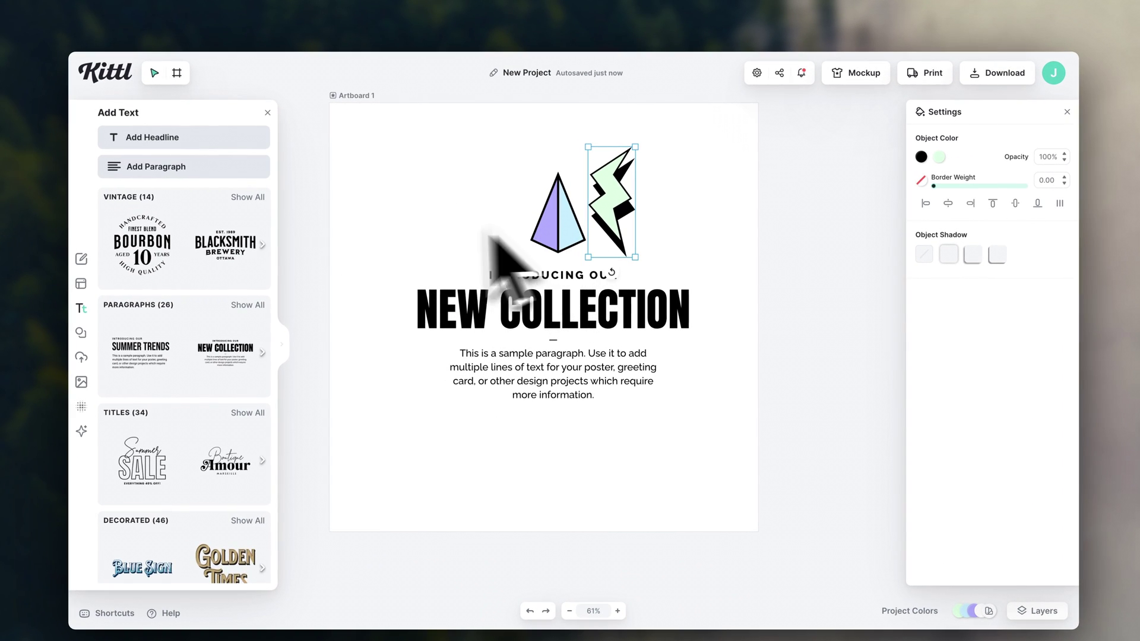
- Browse the template library and open the Summit Chaser template for editing
scroll(224, 308, down, 5)
scroll(214, 309, up, 5)
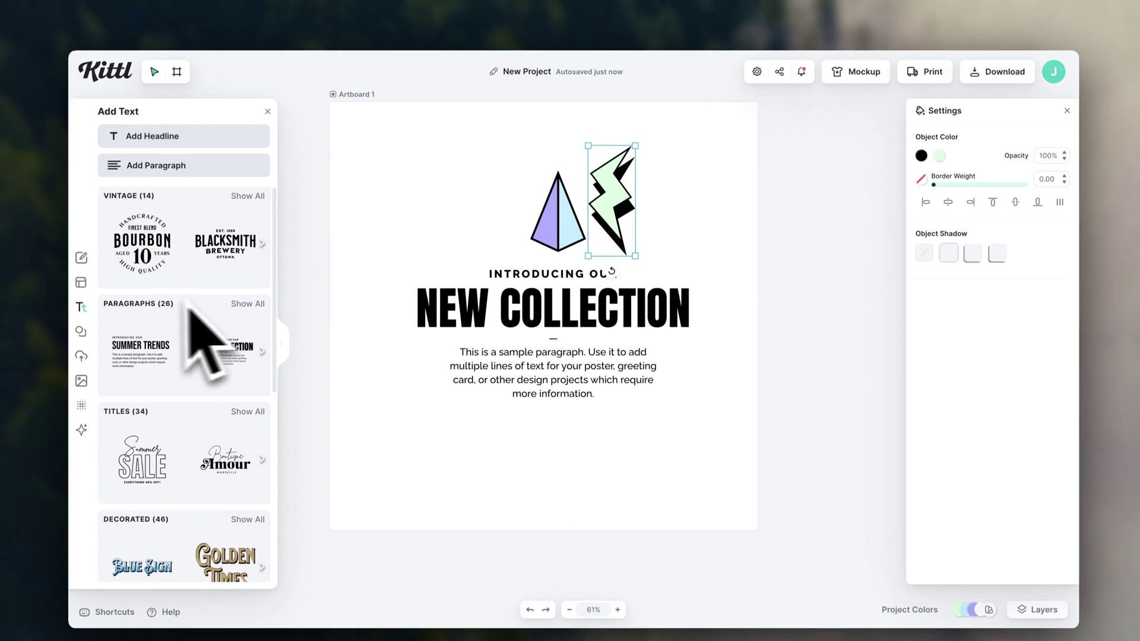
click(82, 283)
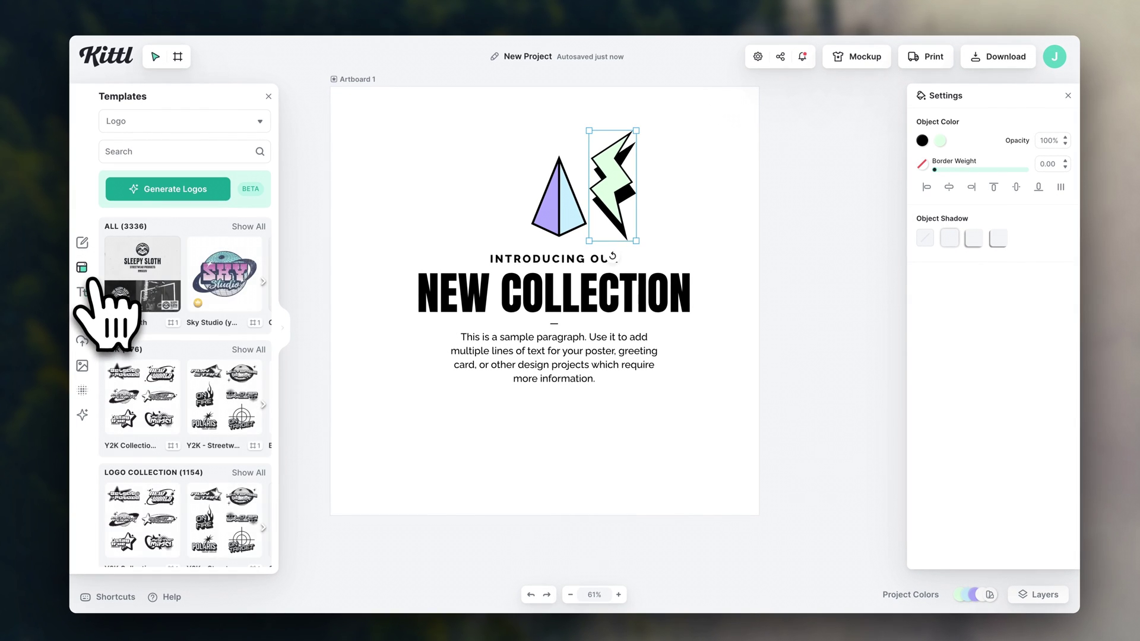
scroll(145, 326, down, 10)
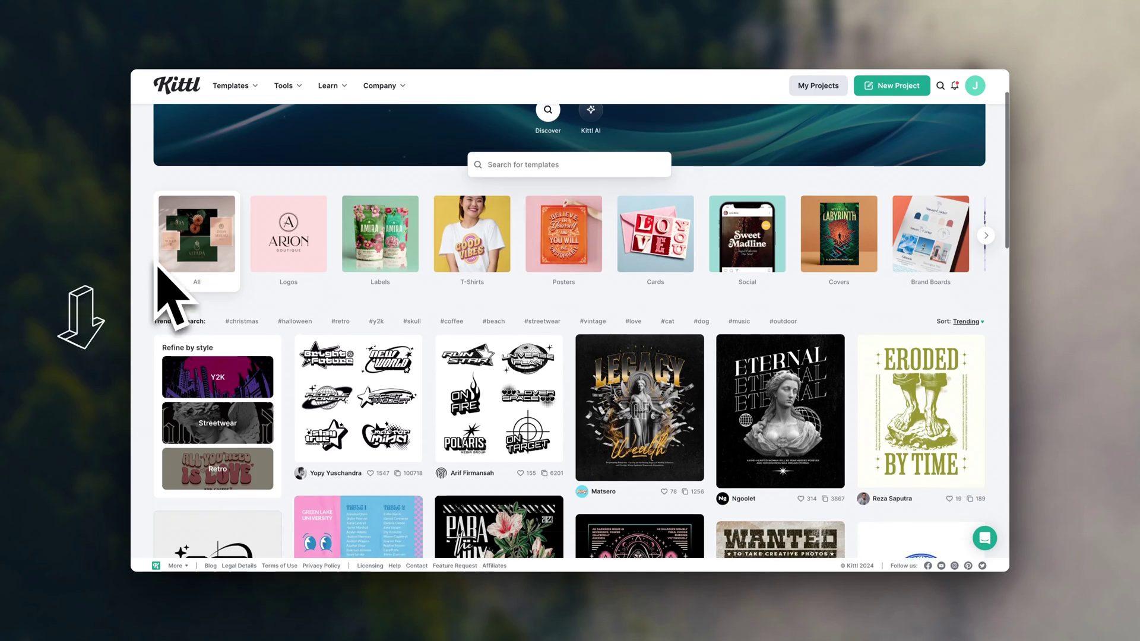
scroll(178, 285, down, 1)
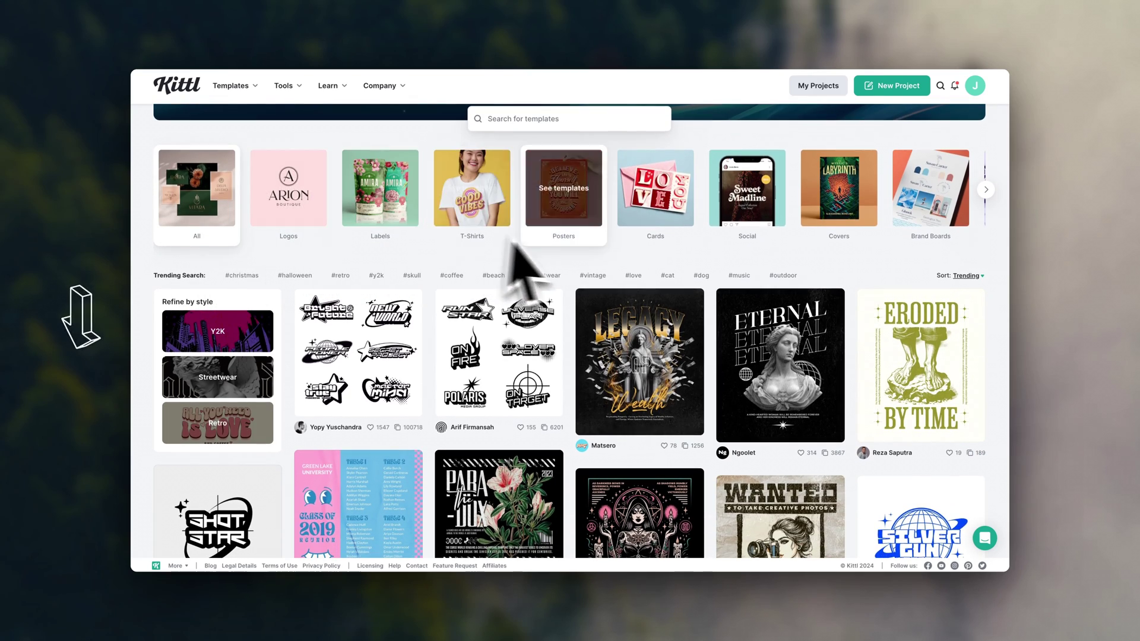
scroll(1001, 363, down, 5)
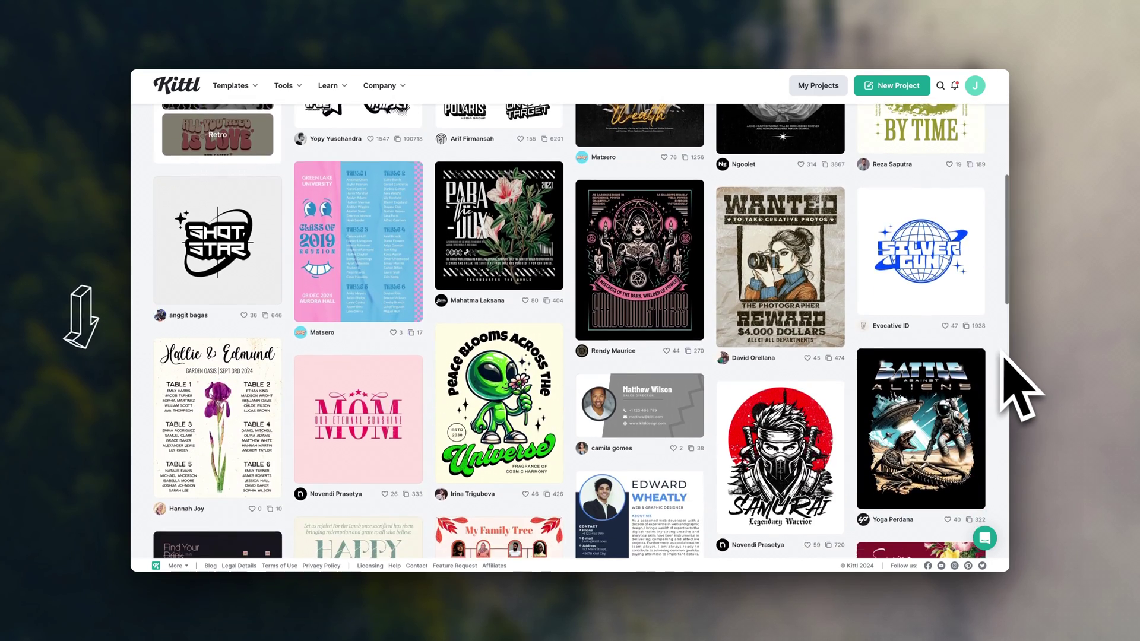
scroll(1003, 356, down, 10)
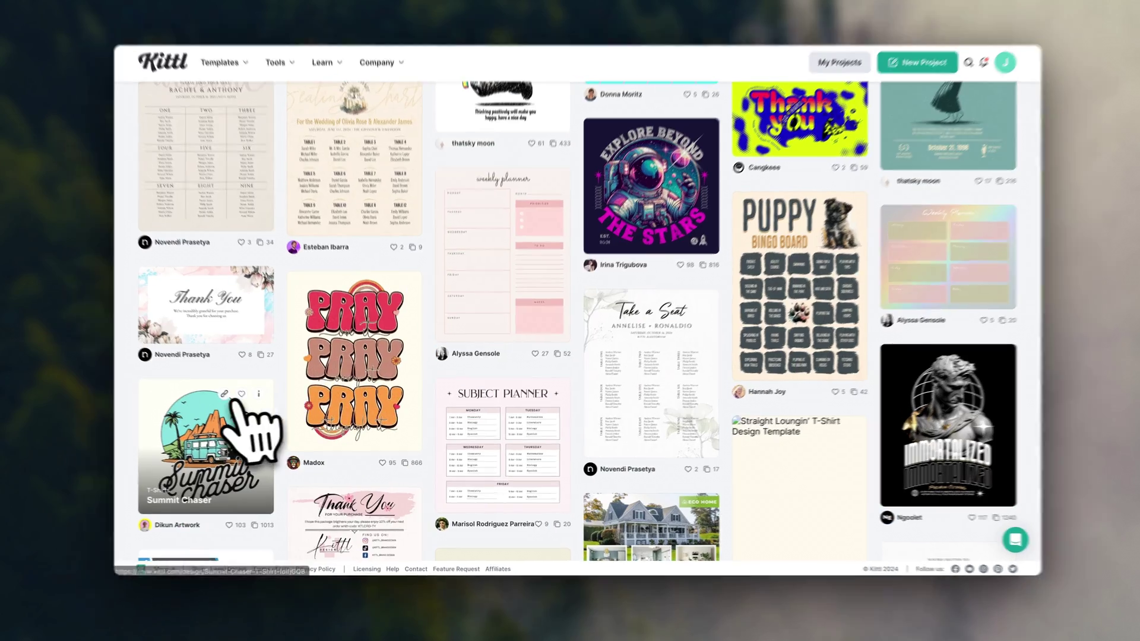
click(238, 410)
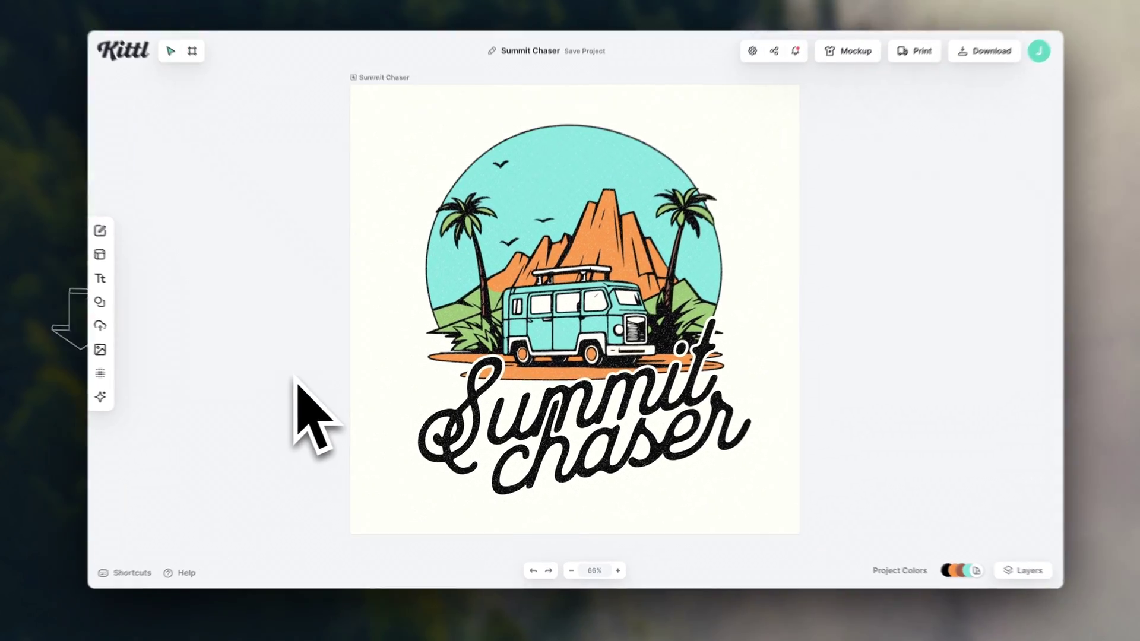
- Change the illustration's teal sky and van colour to purple
click(535, 410)
click(570, 261)
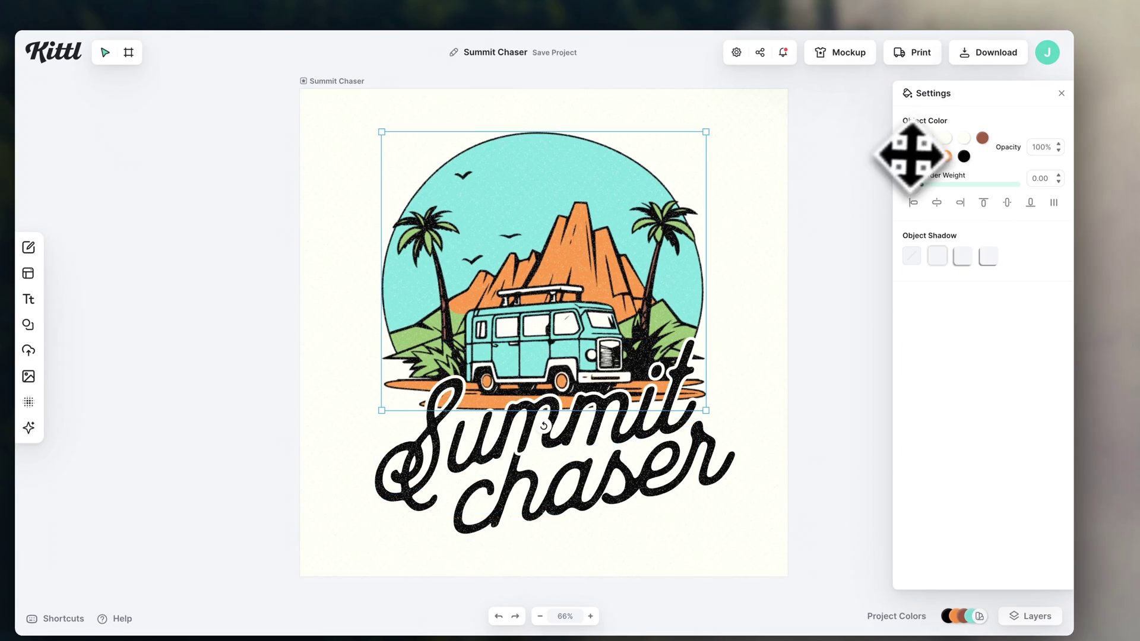
click(908, 138)
mouse_move(926, 202)
mouse_down()
mouse_move(898, 247)
mouse_move(919, 285)
mouse_move(910, 250)
mouse_move(878, 270)
mouse_move(852, 254)
mouse_move(896, 287)
mouse_move(949, 253)
mouse_move(968, 270)
mouse_up()
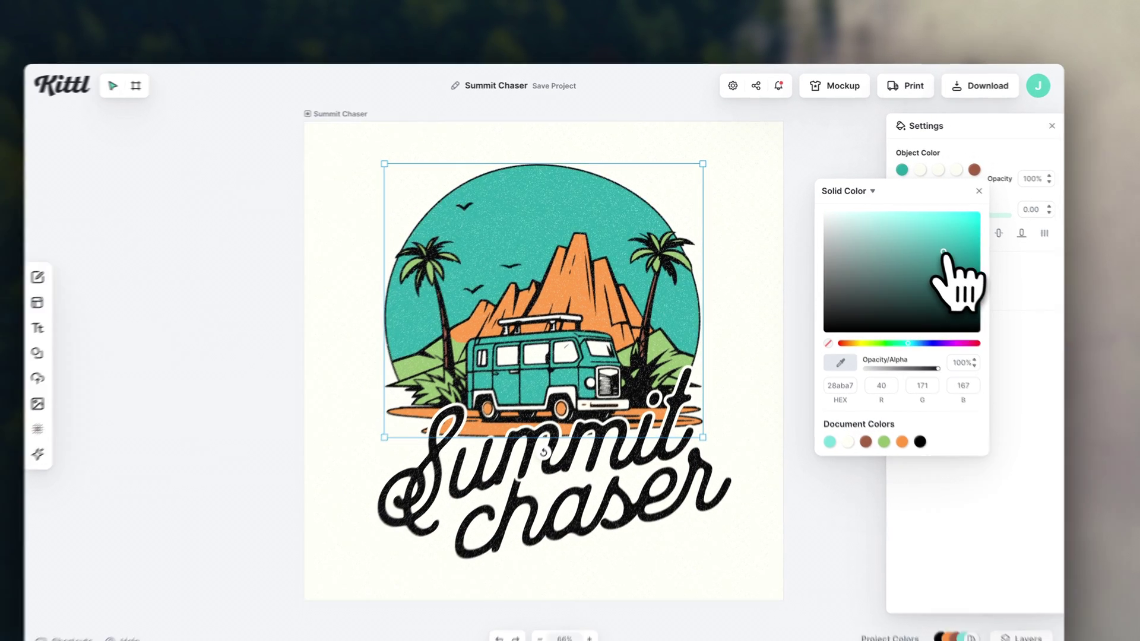
click(940, 343)
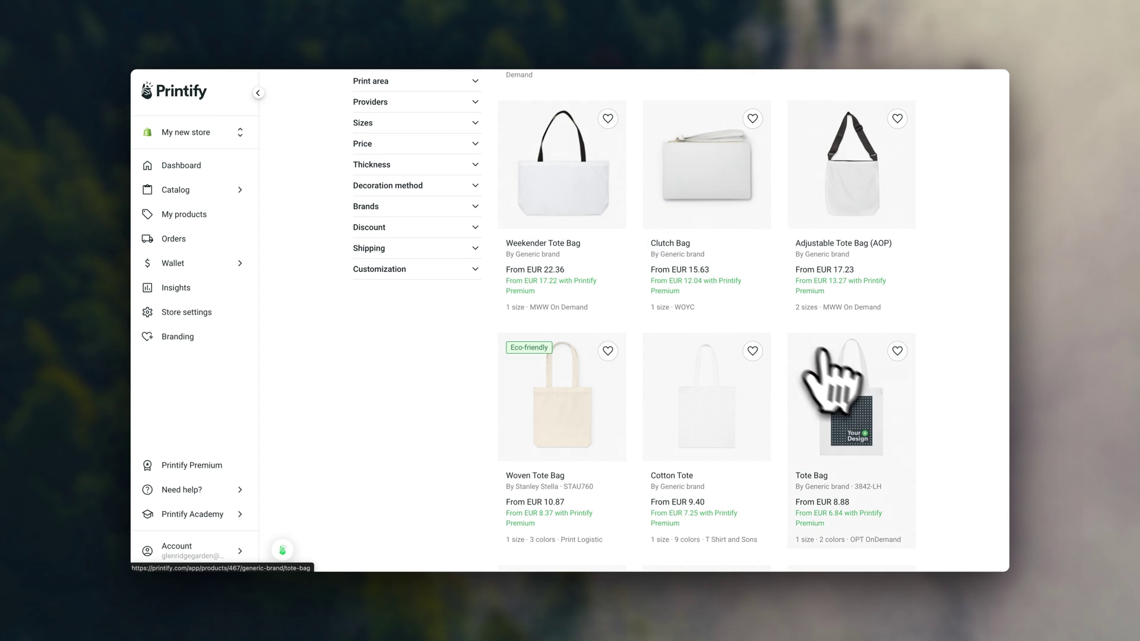
- Design a Tote Bag with Summit Chaser.png enlarged on the front, then preview the Lifestyle mockup
click(819, 382)
click(870, 556)
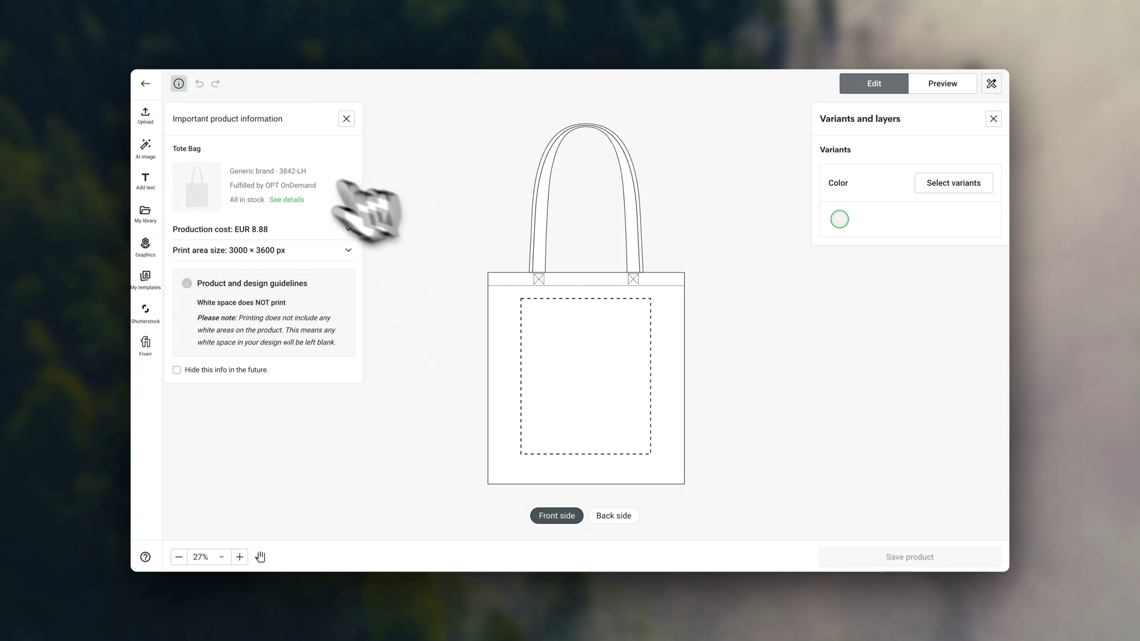
click(149, 122)
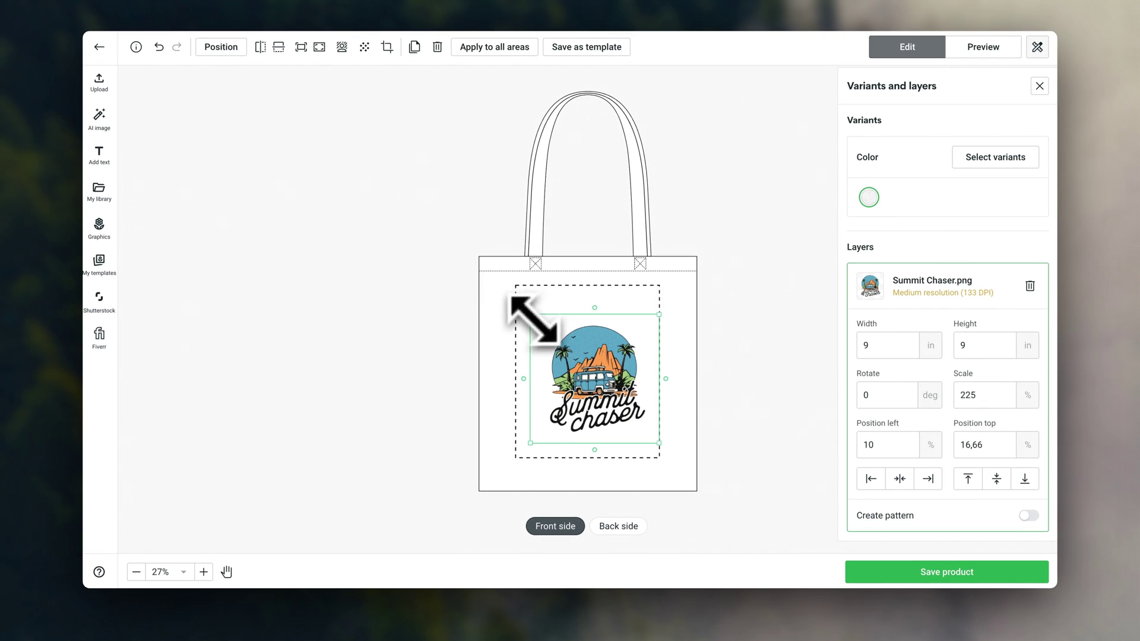
drag(533, 319, 504, 294)
drag(659, 443, 627, 405)
click(714, 382)
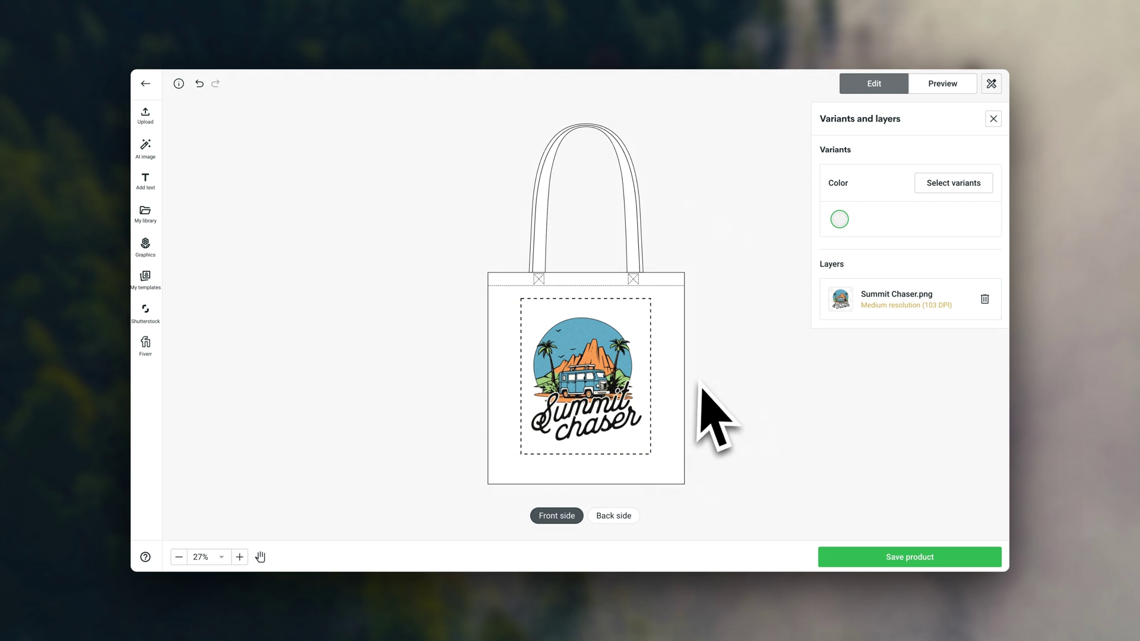
click(983, 171)
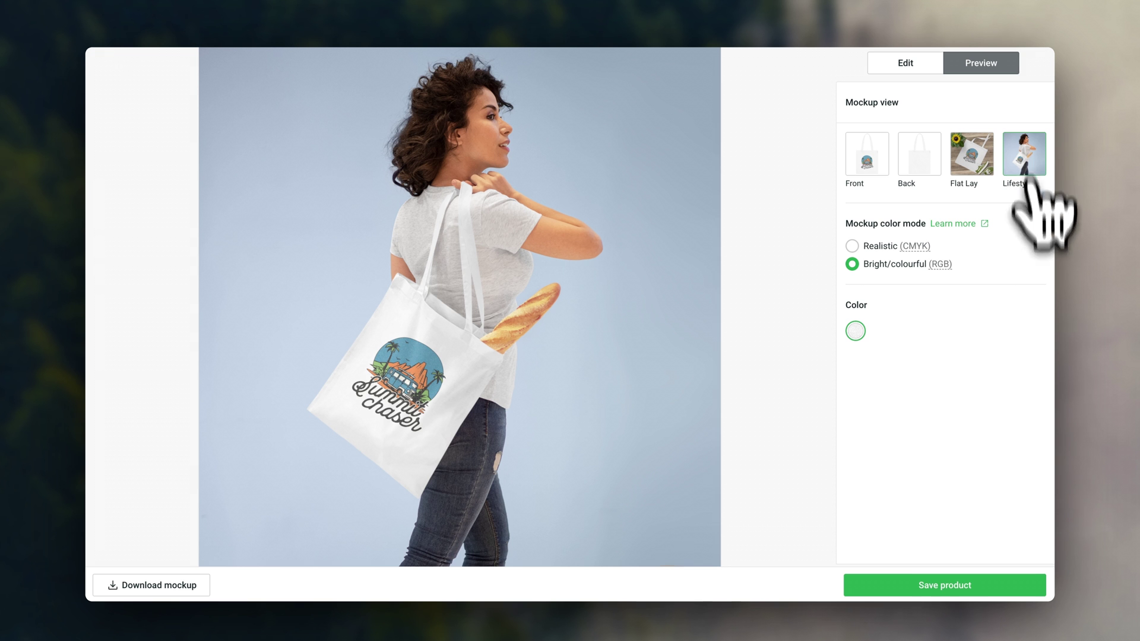
- Save the Tote Bag product and move down to its Pricing section
click(965, 587)
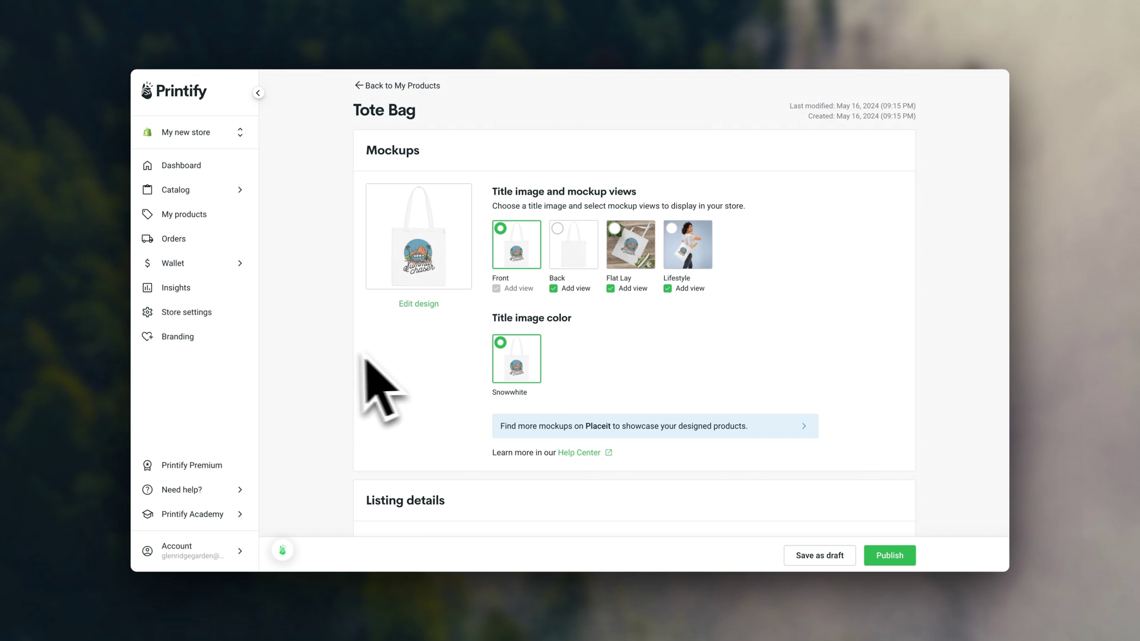
scroll(364, 356, down, 10)
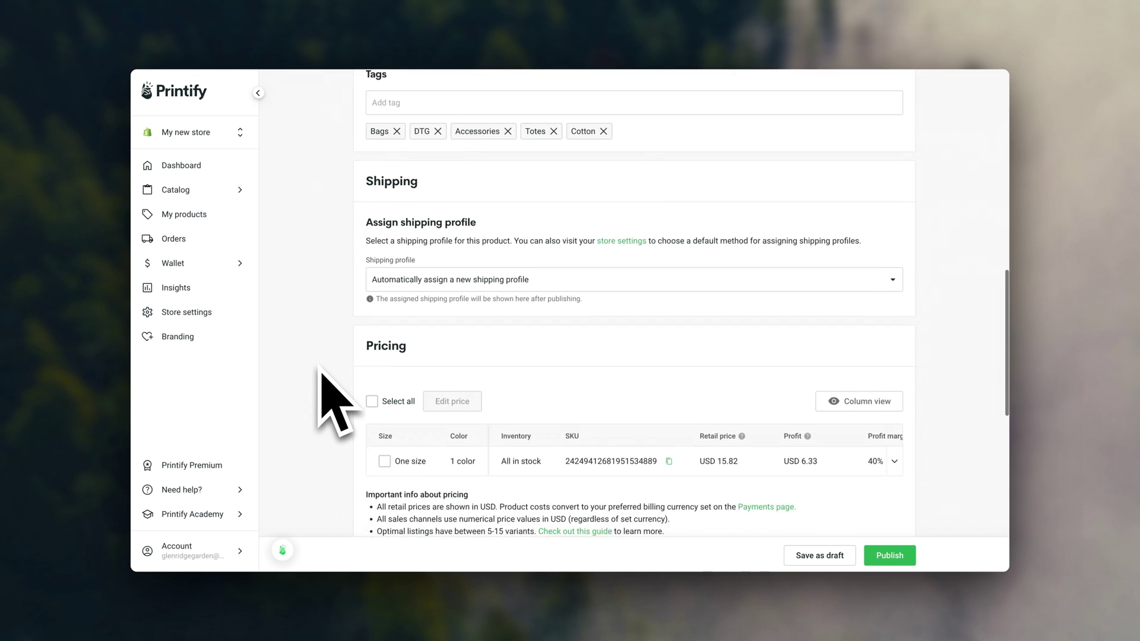
scroll(320, 370, down, 2)
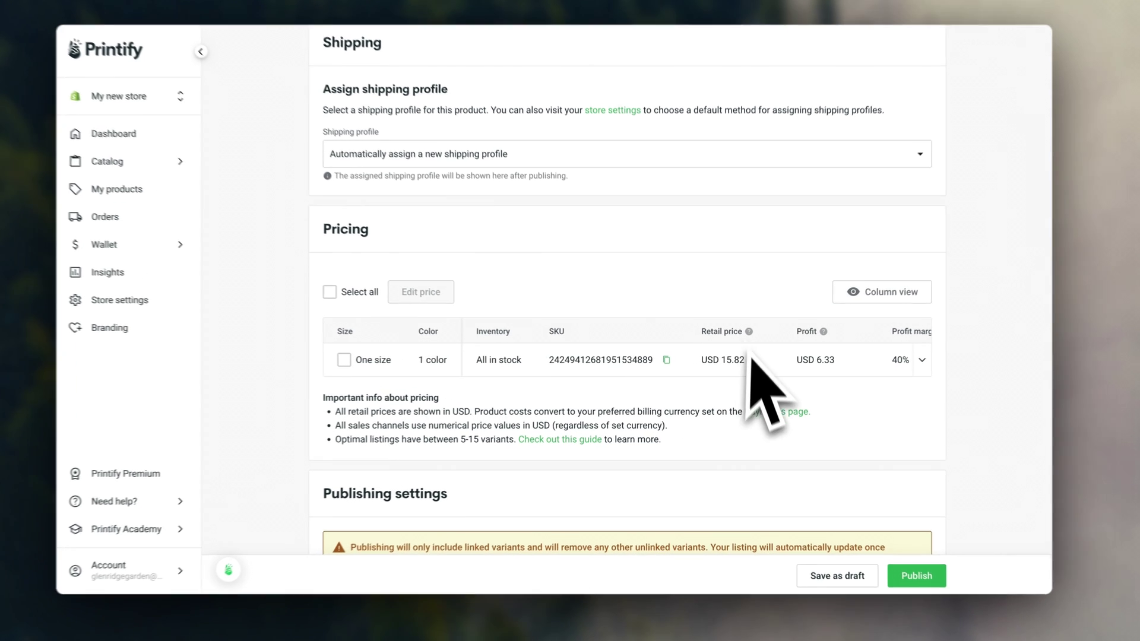
- Set the tote bag's retail price to USD 19.99 and publish it to the store
click(730, 365)
text(19.99)
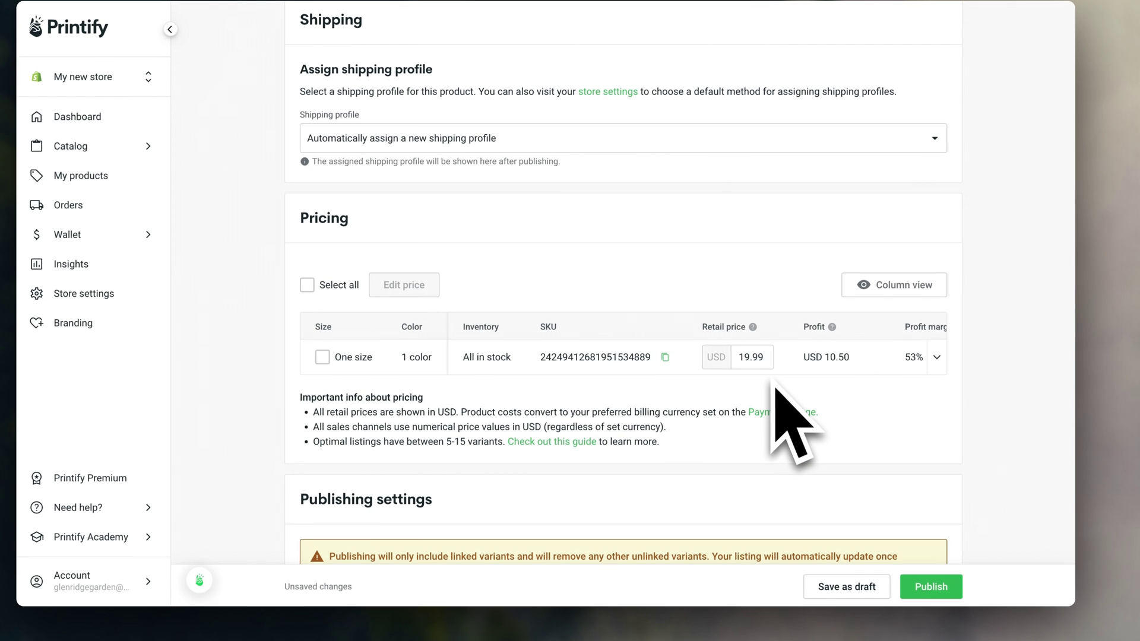
click(773, 384)
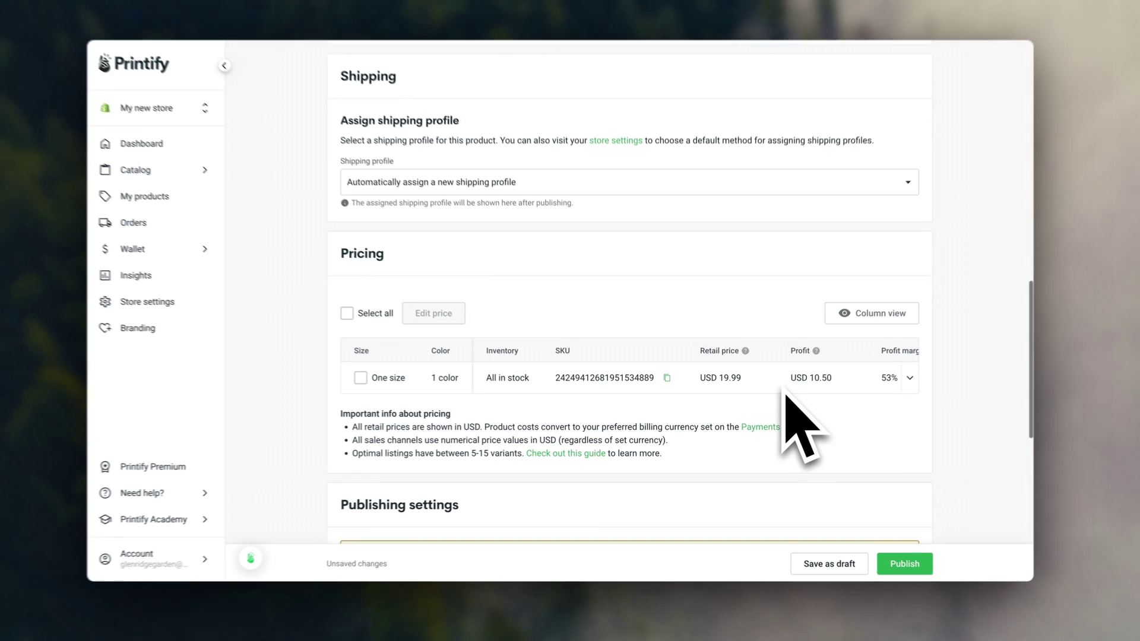
scroll(794, 386, down, 1)
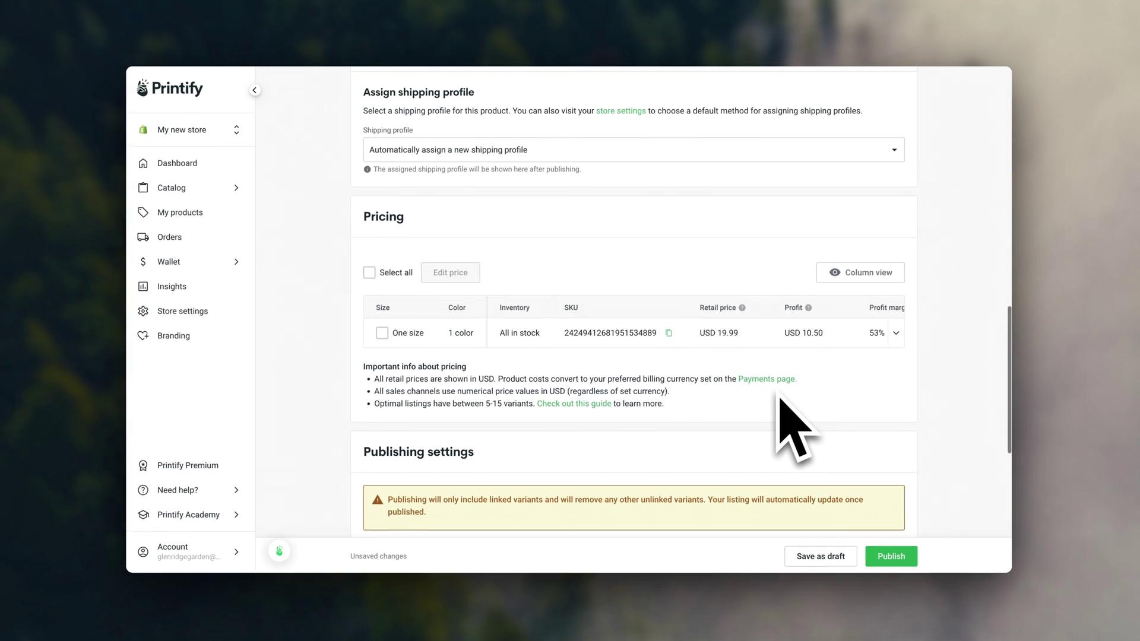
click(901, 561)
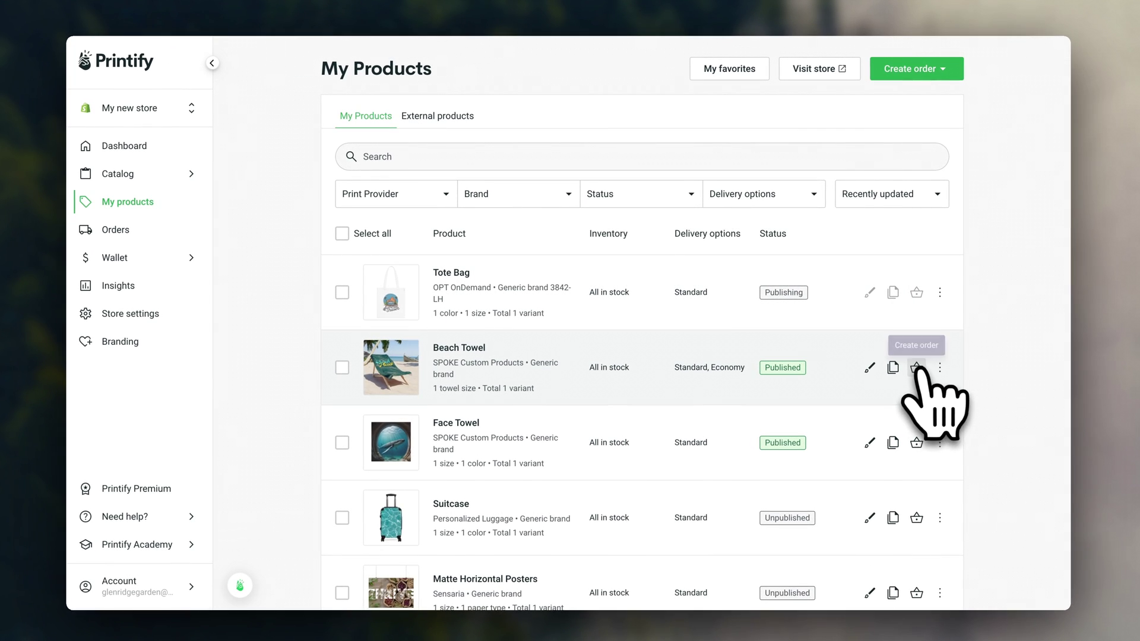
- Start a new order from the My Products list while the Tote Bag publishes
click(916, 368)
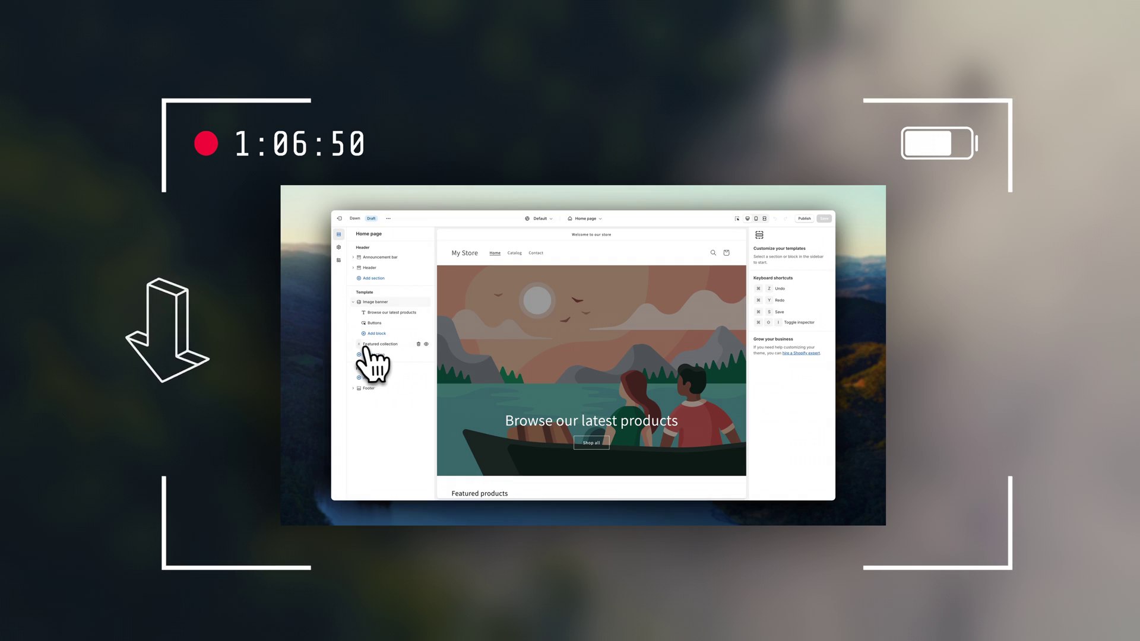
- Reorder the Featured collection and Featured product sections on the Dawn home page
drag(364, 351, 344, 339)
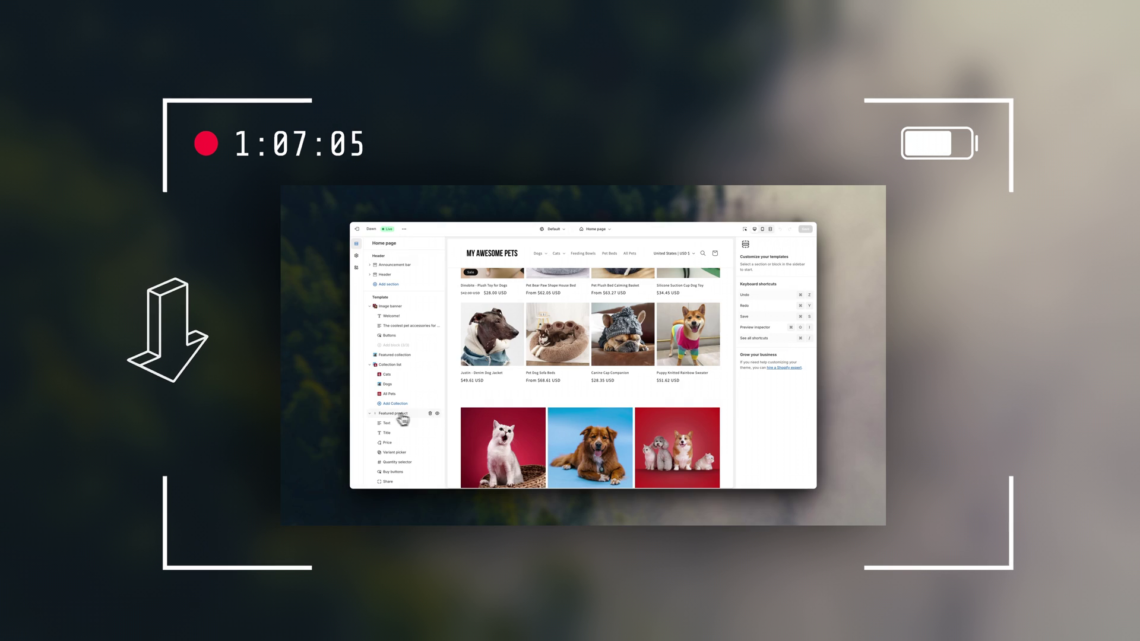
drag(349, 407, 347, 392)
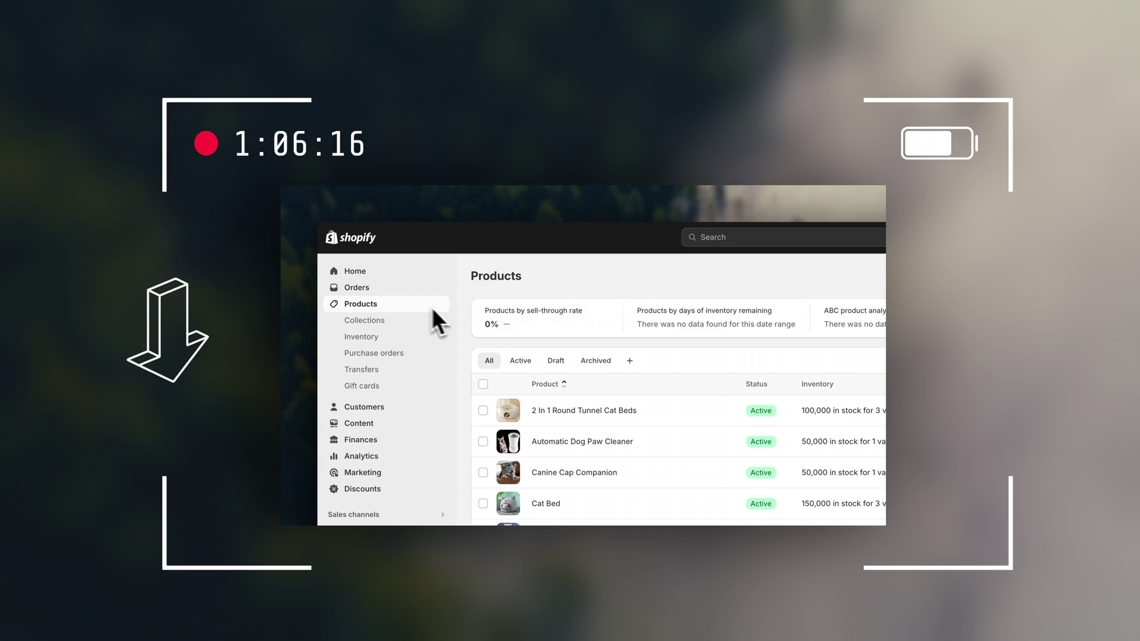
scroll(554, 496, down, 5)
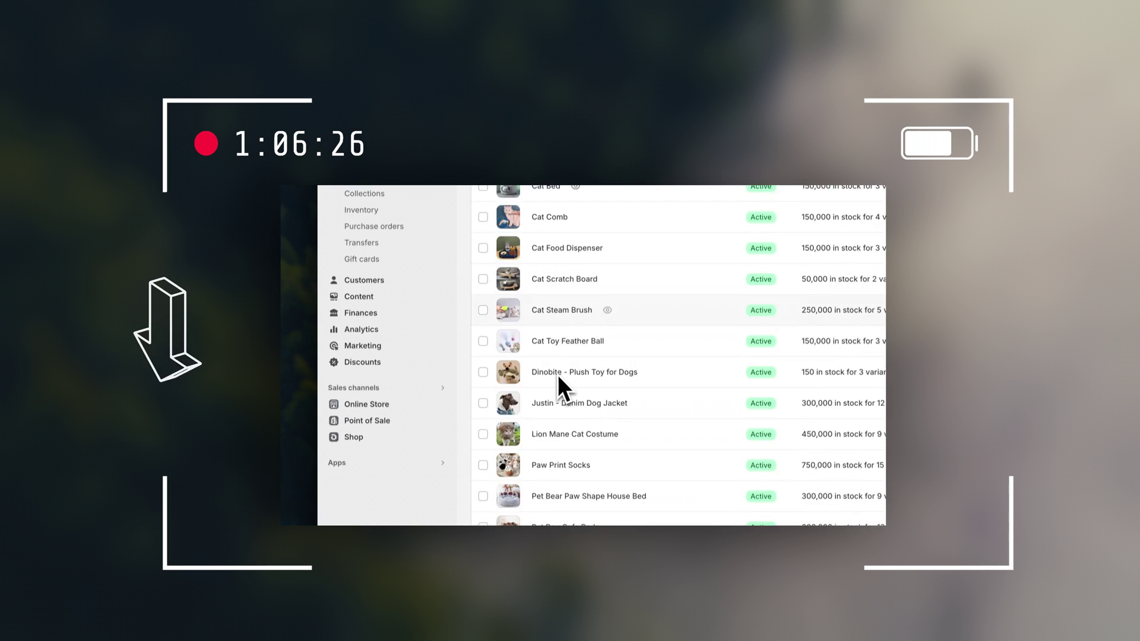